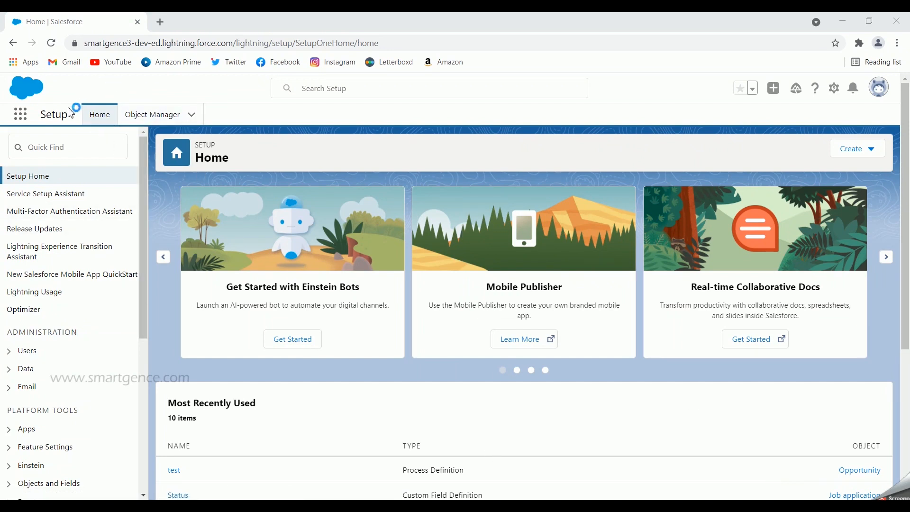
Search Setup for "approval" and open the Approval Processes page.
click(78, 147)
text(appro)
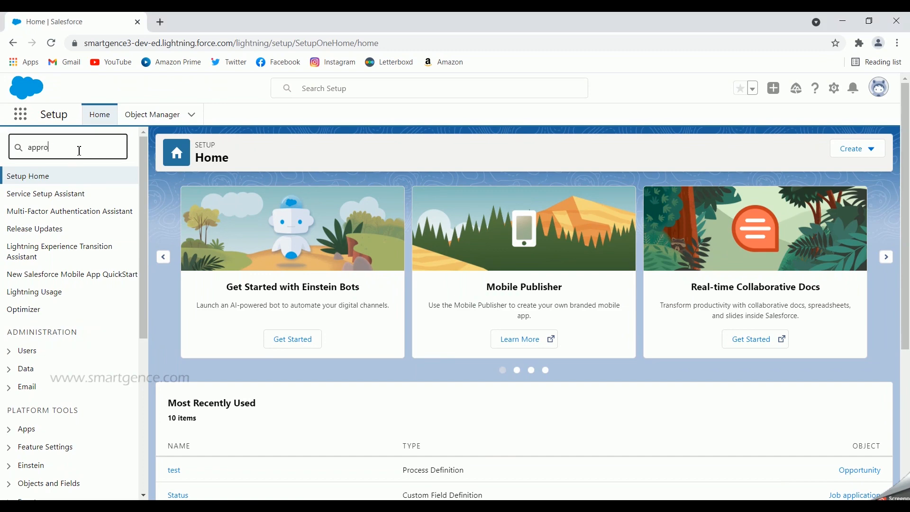
text(val)
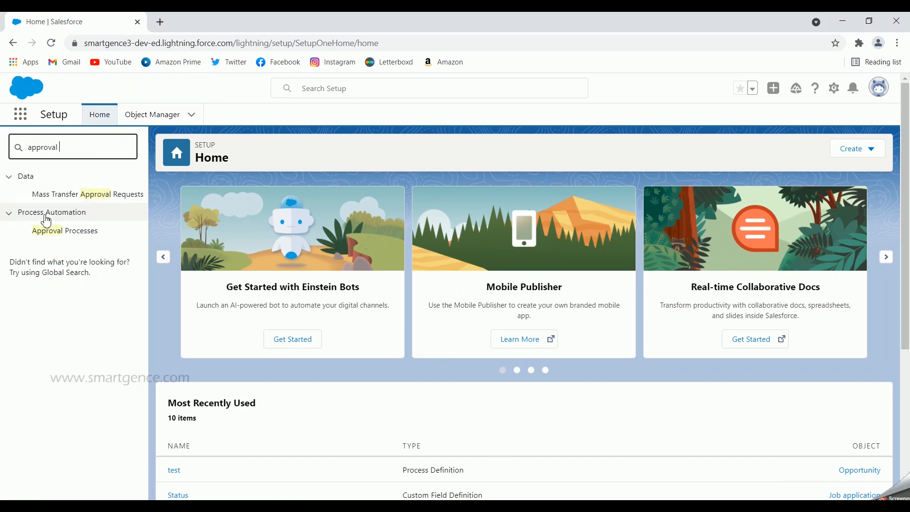
click(61, 238)
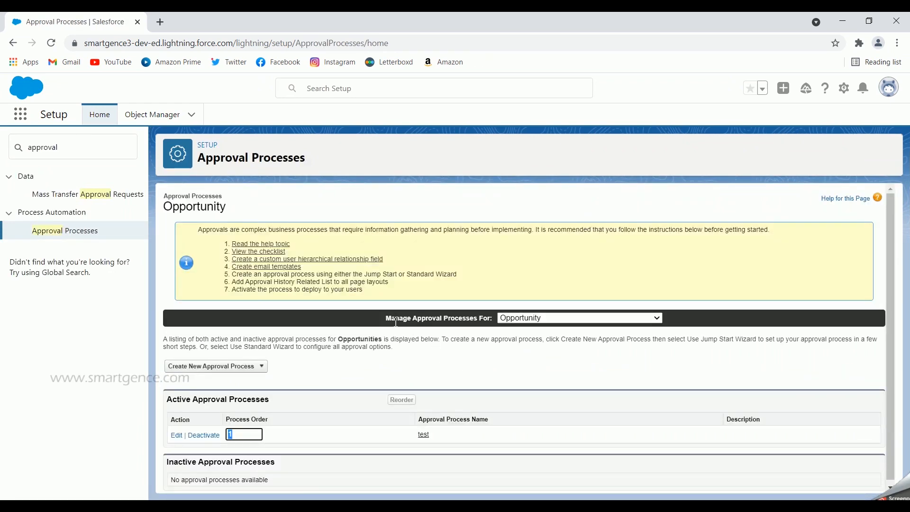
Switch the object whose approval processes are managed to Job application.
click(515, 319)
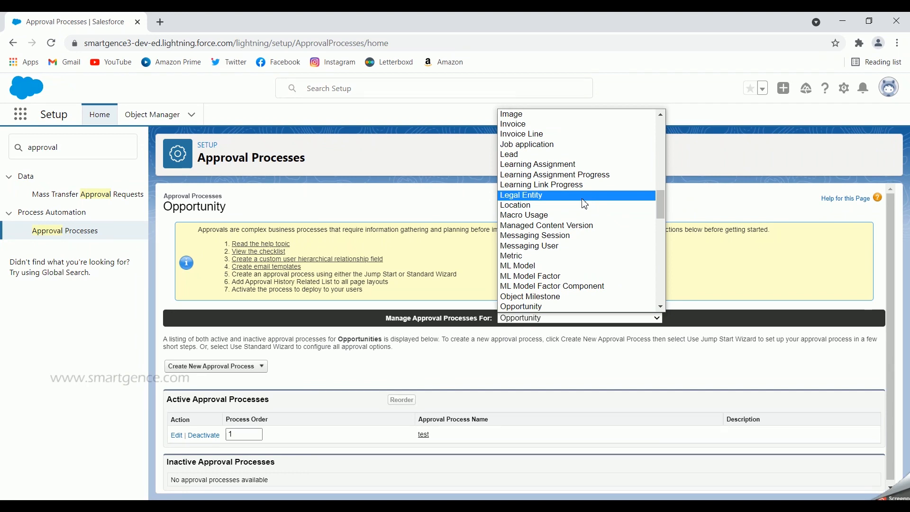
key(j)
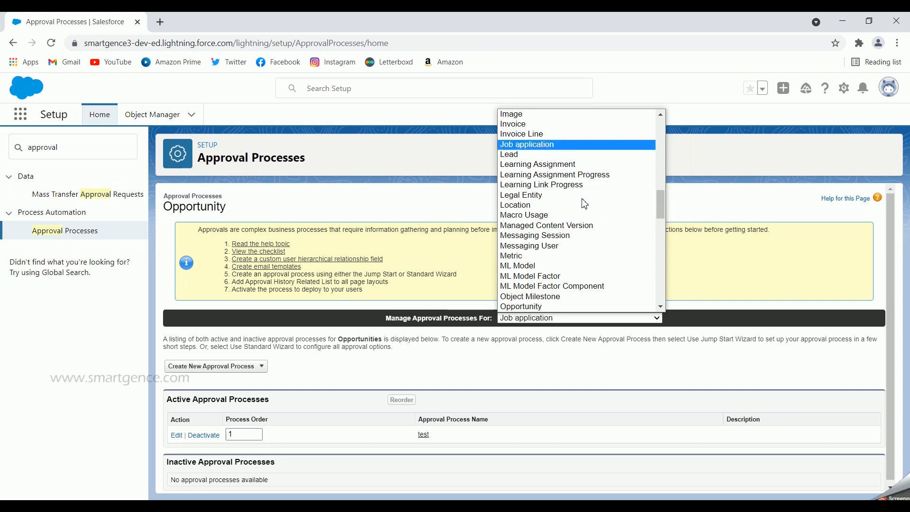
key(Return)
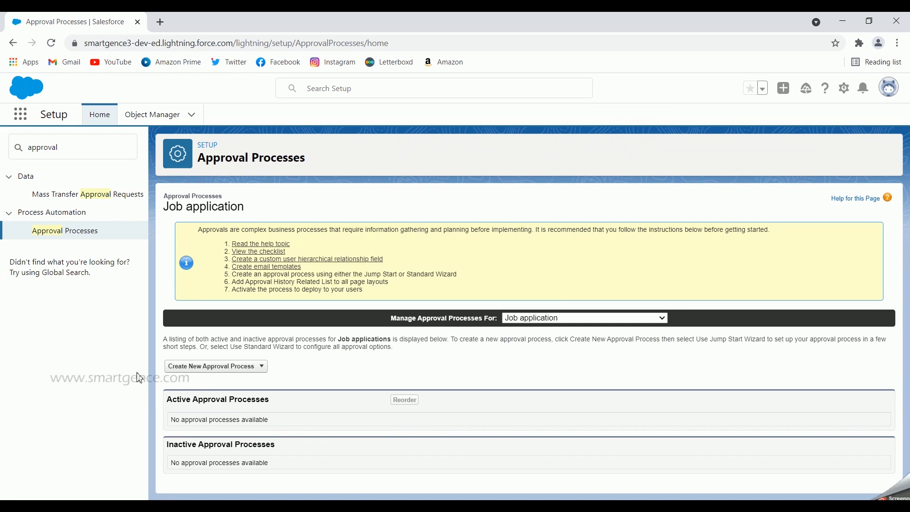
Create a new approval process with the Standard Setup Wizard, name it "Job application approval", and continue to the entry criteria.
click(261, 367)
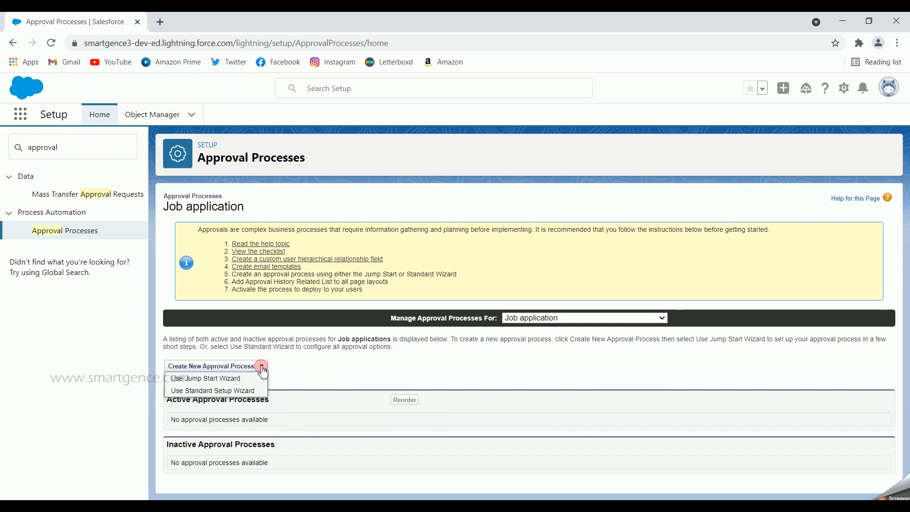
click(244, 395)
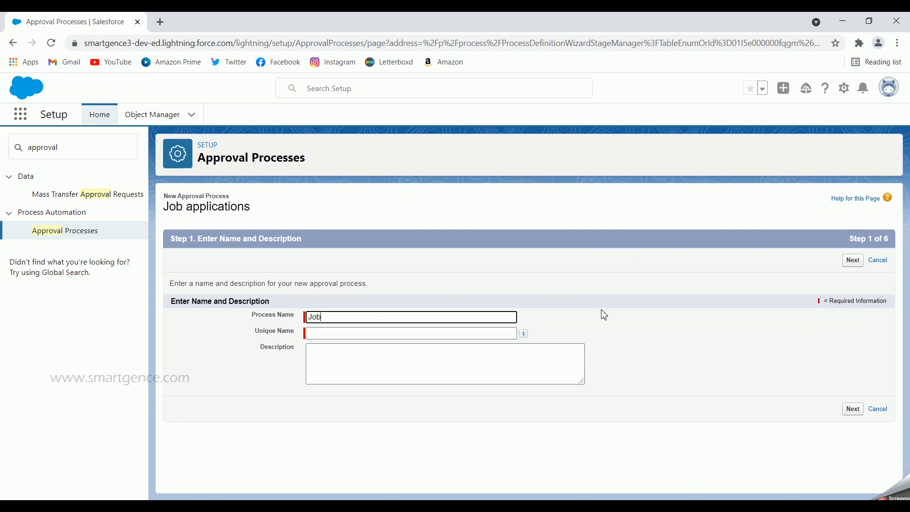
text(plication approval)
click(236, 373)
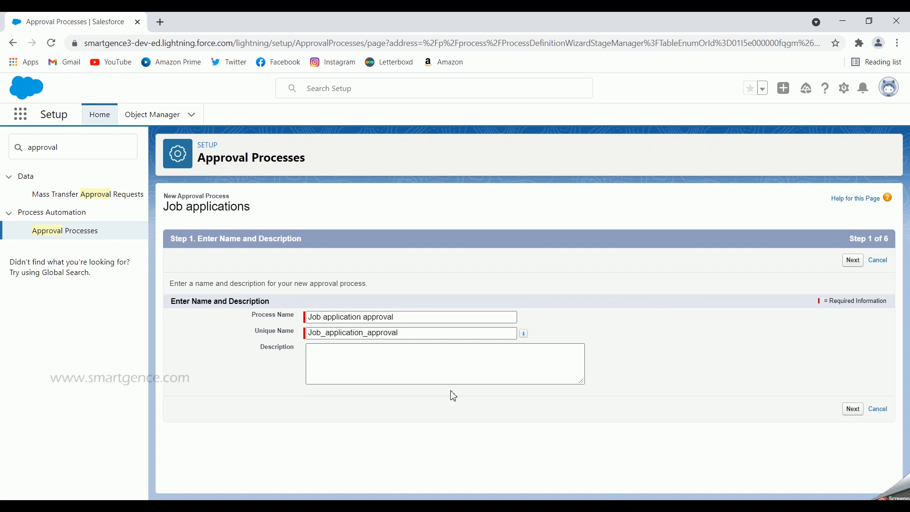
click(853, 260)
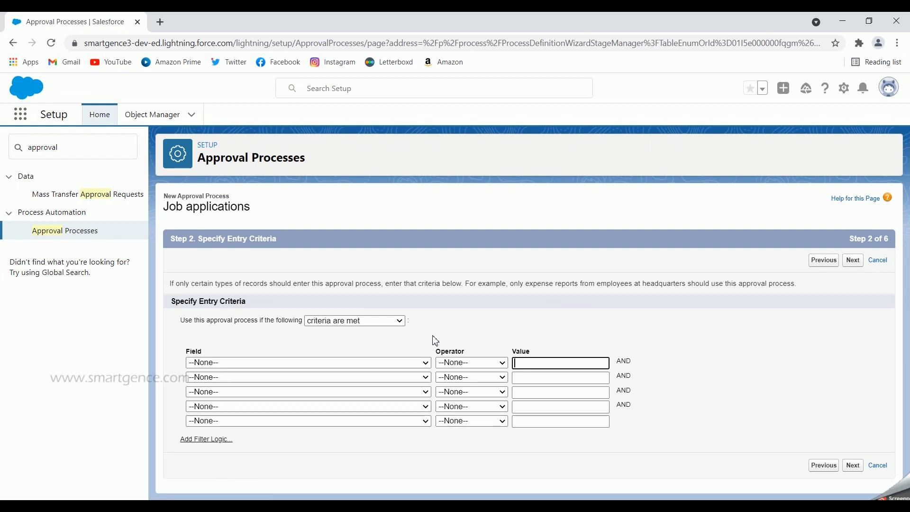
Set the entry criteria to Job application: Status equals Ready for approval and continue to the approver field settings.
click(386, 320)
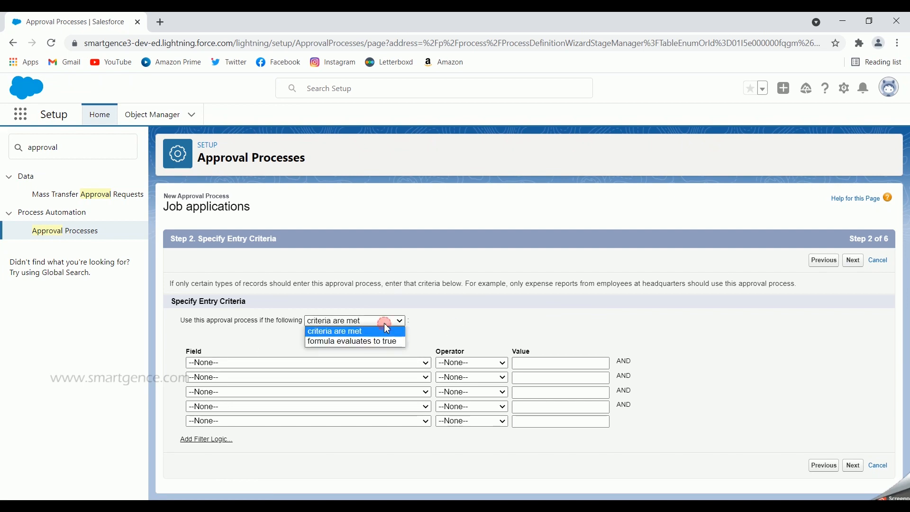
click(434, 322)
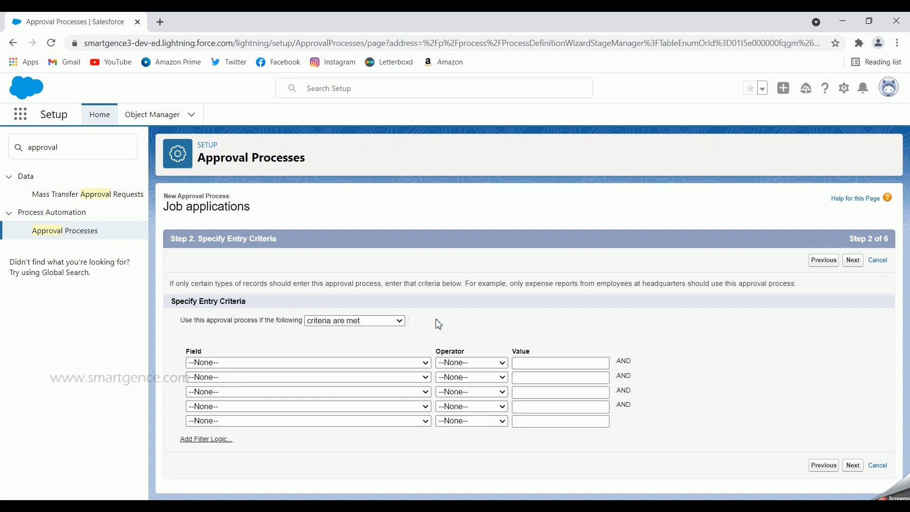
click(361, 363)
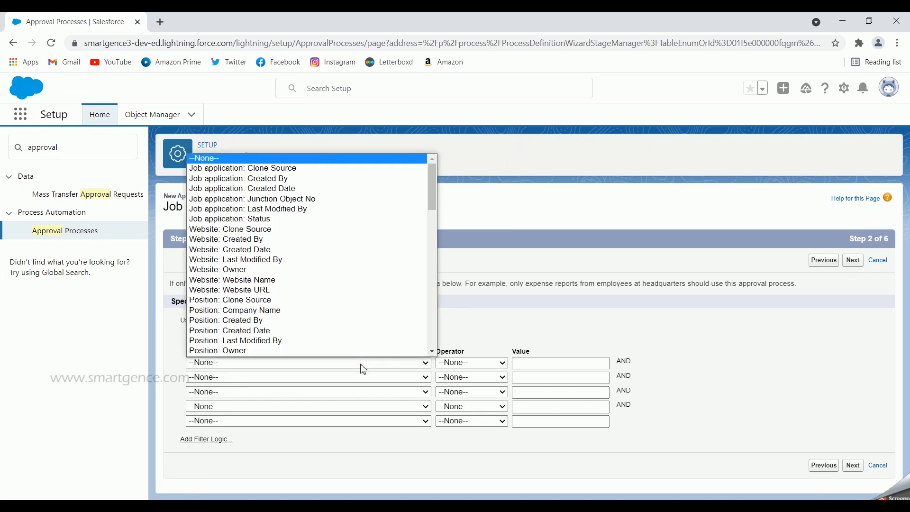
click(266, 219)
click(470, 363)
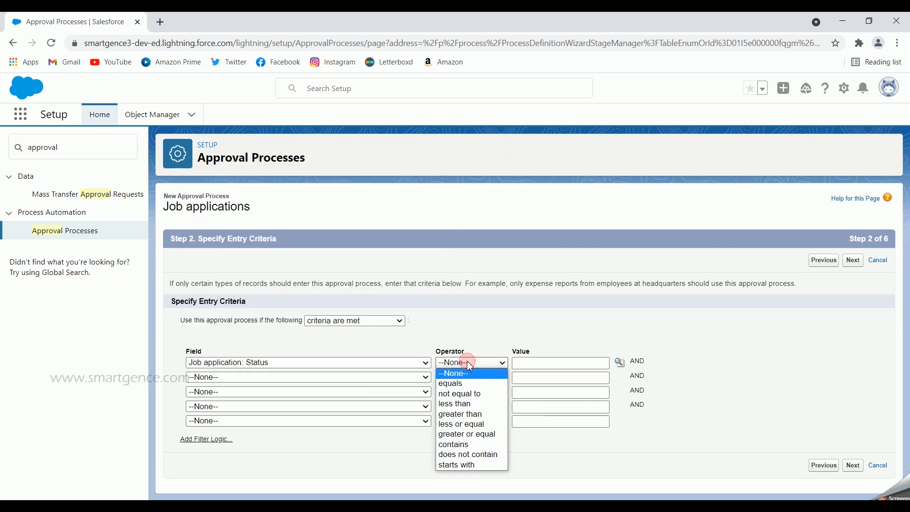
click(471, 384)
click(619, 363)
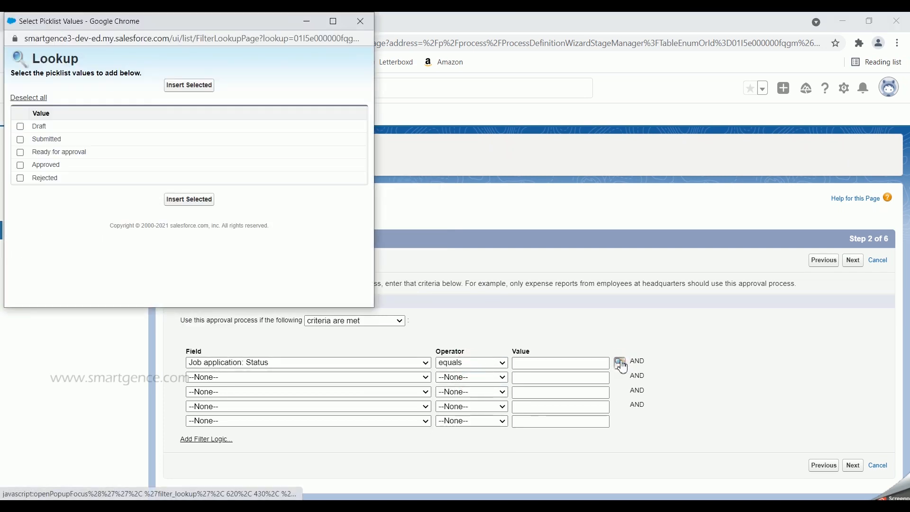
click(21, 152)
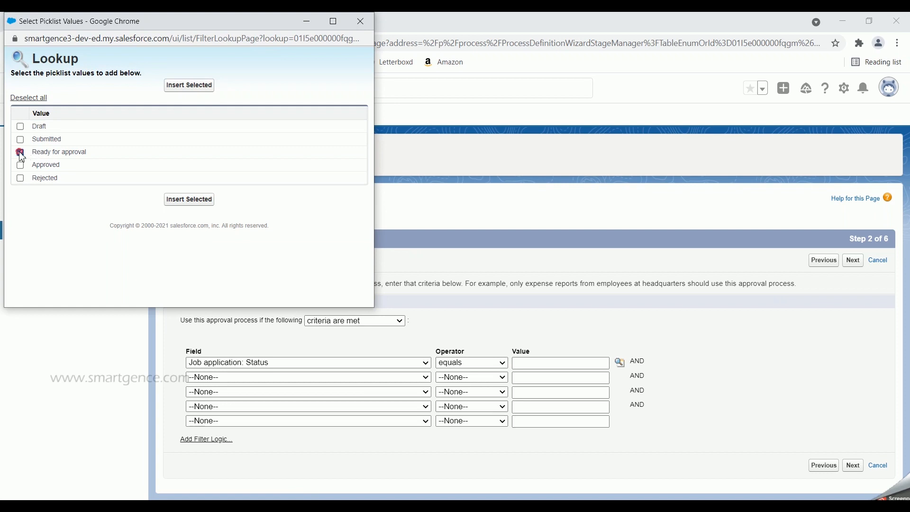
click(168, 201)
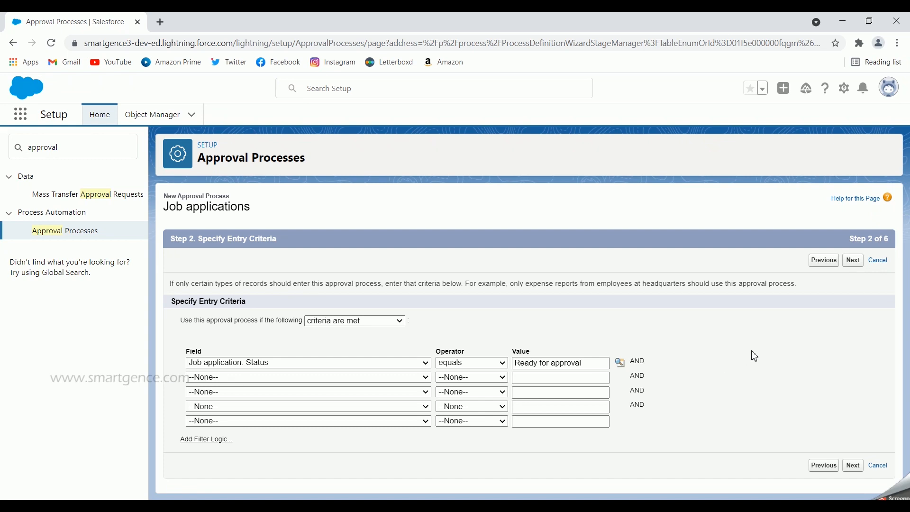
click(853, 262)
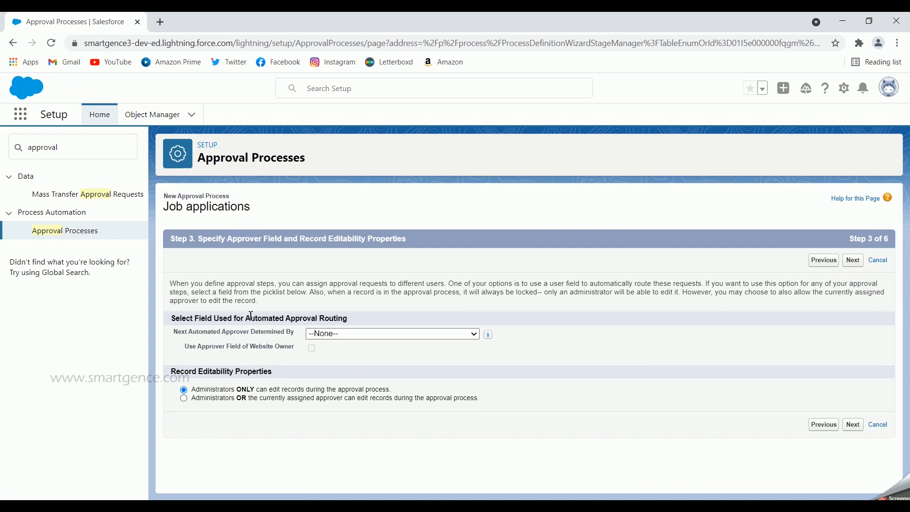
drag(248, 317, 337, 318)
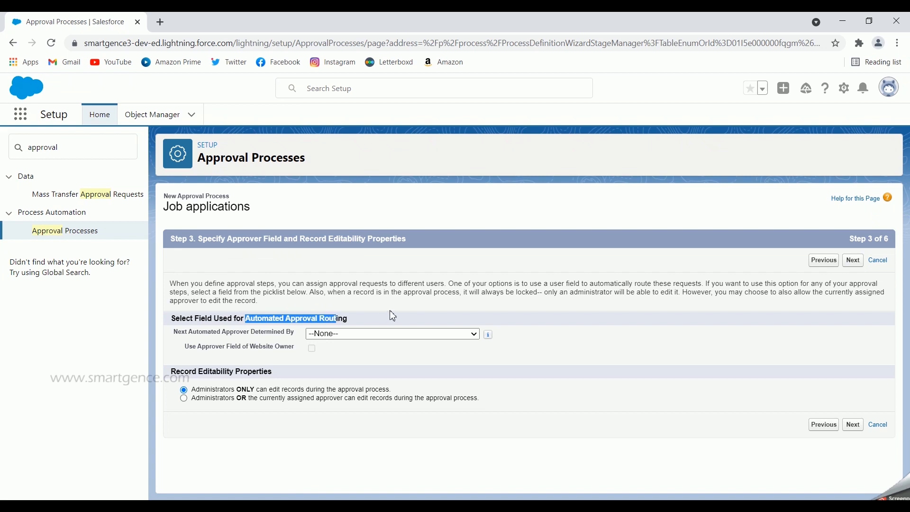
click(392, 314)
click(393, 335)
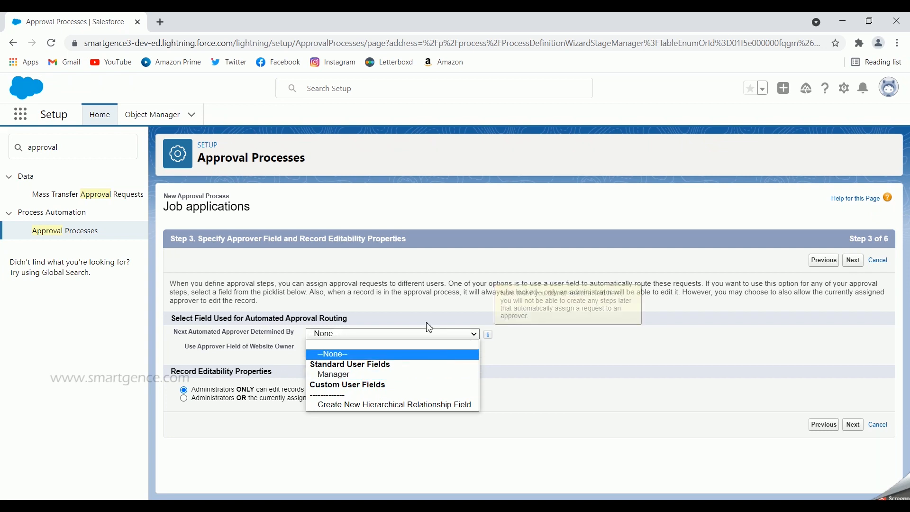
click(354, 373)
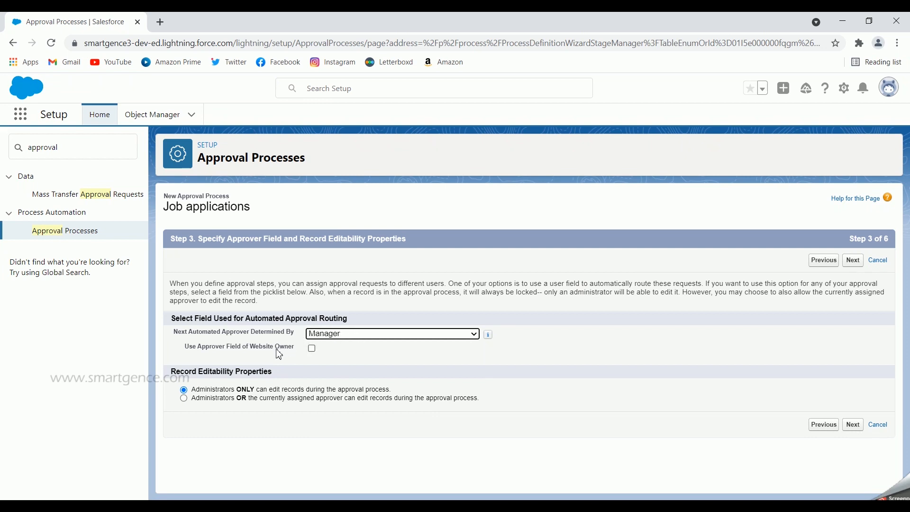
drag(277, 349, 292, 350)
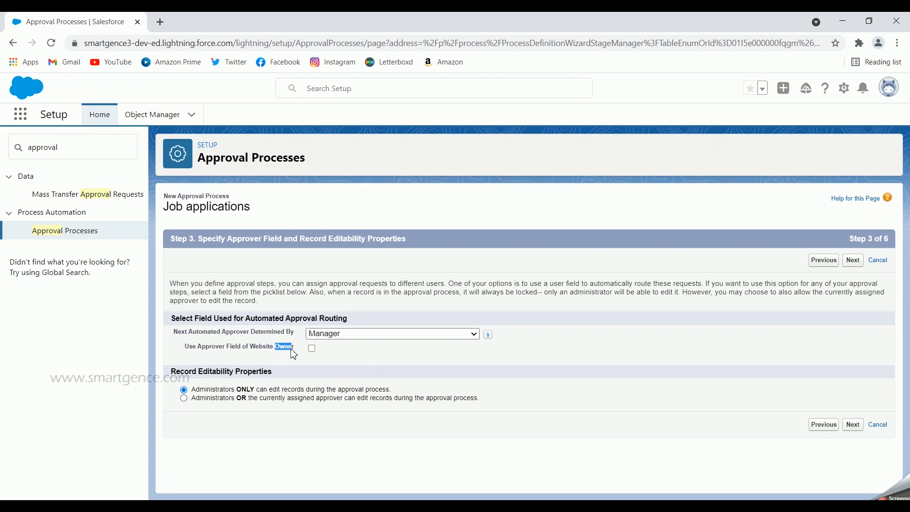
click(261, 350)
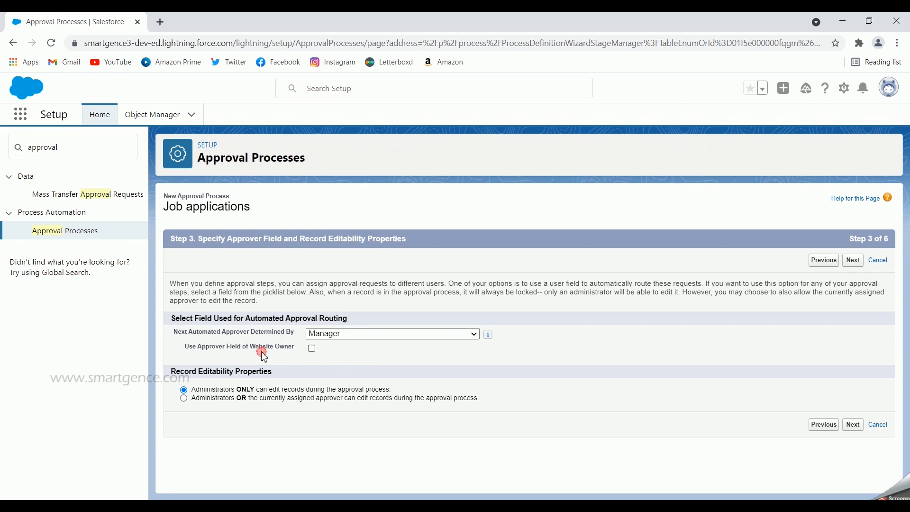
click(388, 334)
click(352, 356)
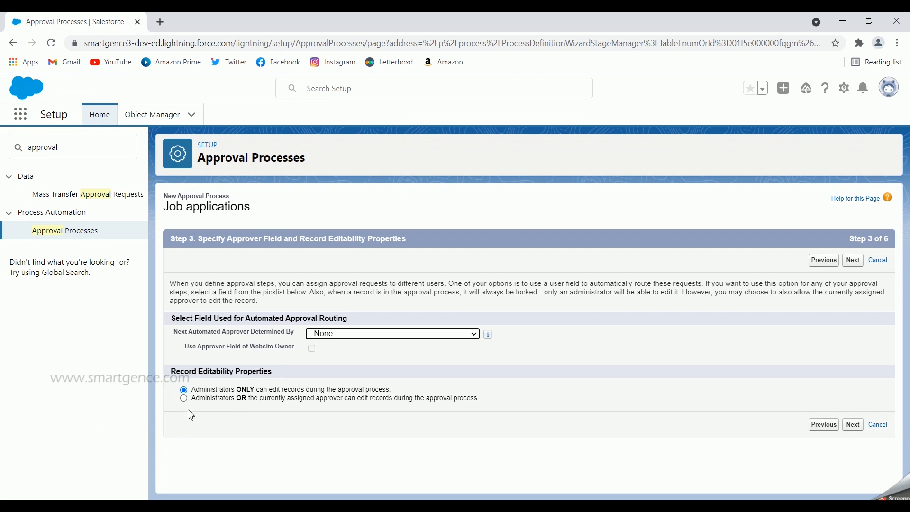
Accept the approver and editability settings, choose "Approver email" as the approval assignment email template, and continue to the page layout fields.
click(851, 426)
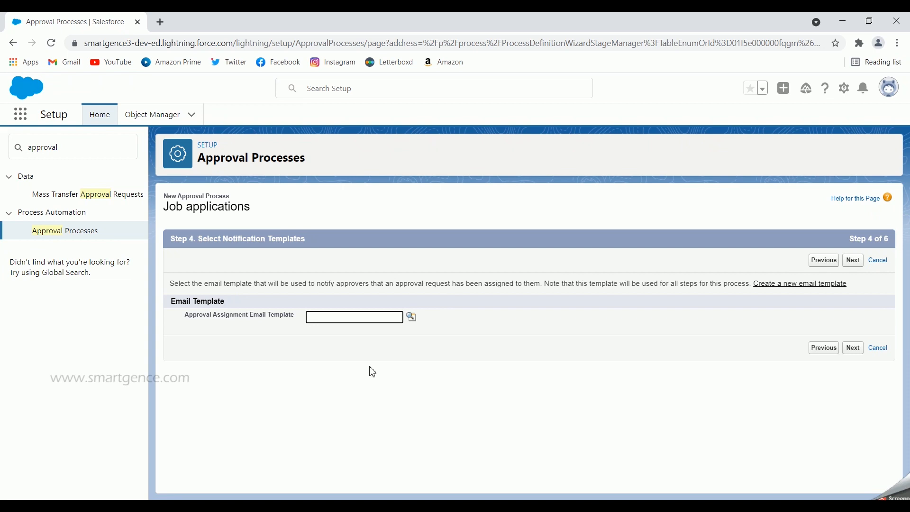
click(411, 317)
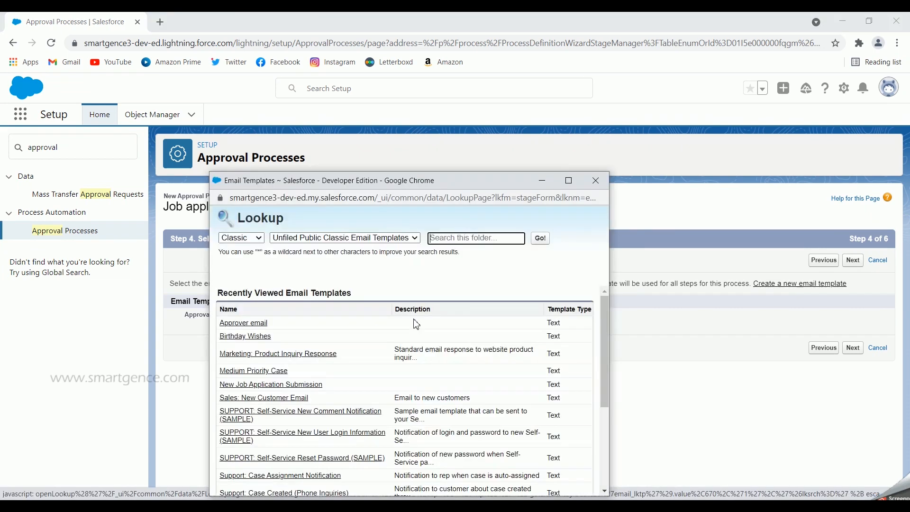
click(262, 323)
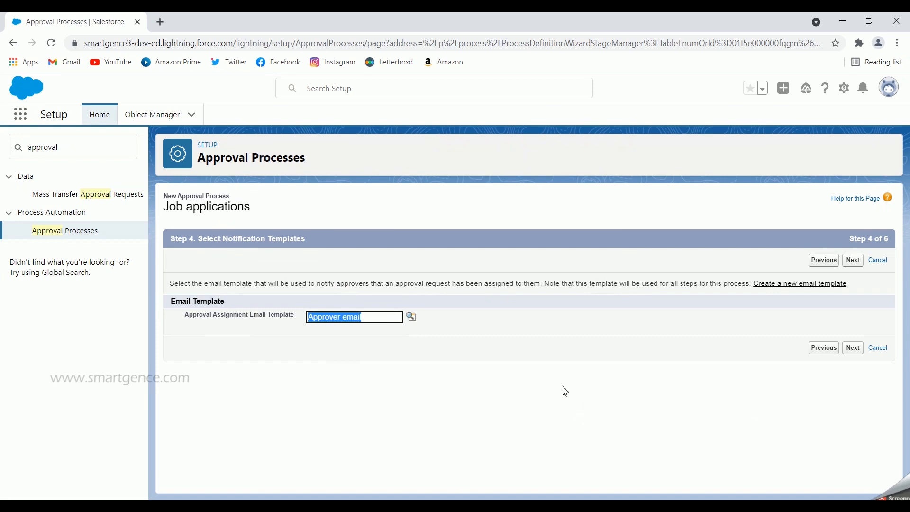
click(852, 351)
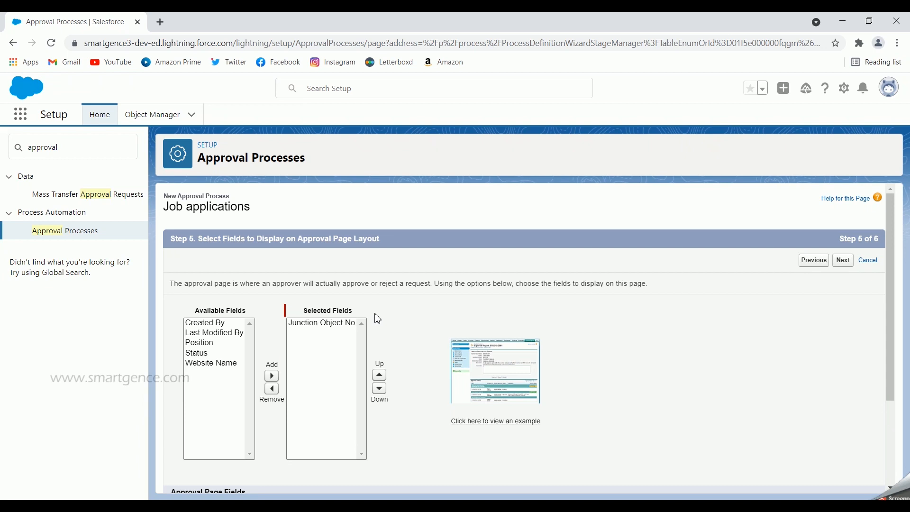
View the approval page layout example, add Position and Website Name to the selected fields, and continue to the initial submitters.
click(523, 426)
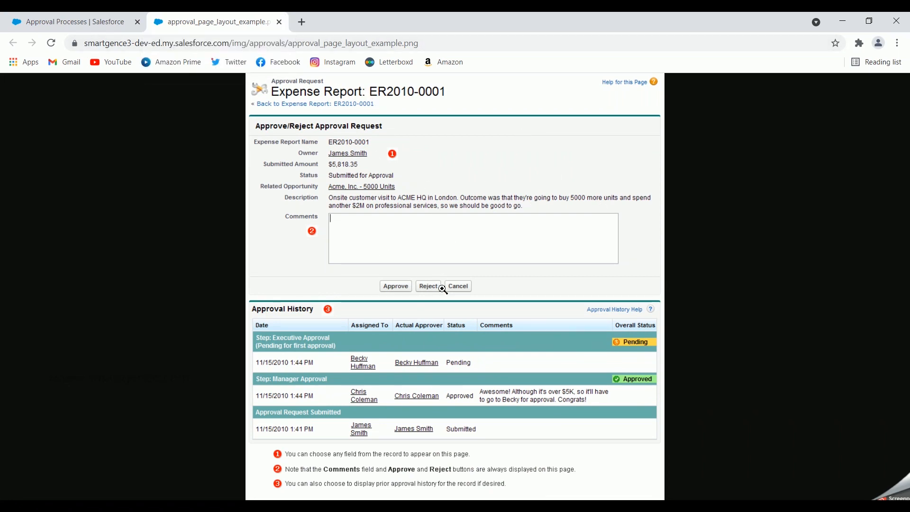
click(280, 22)
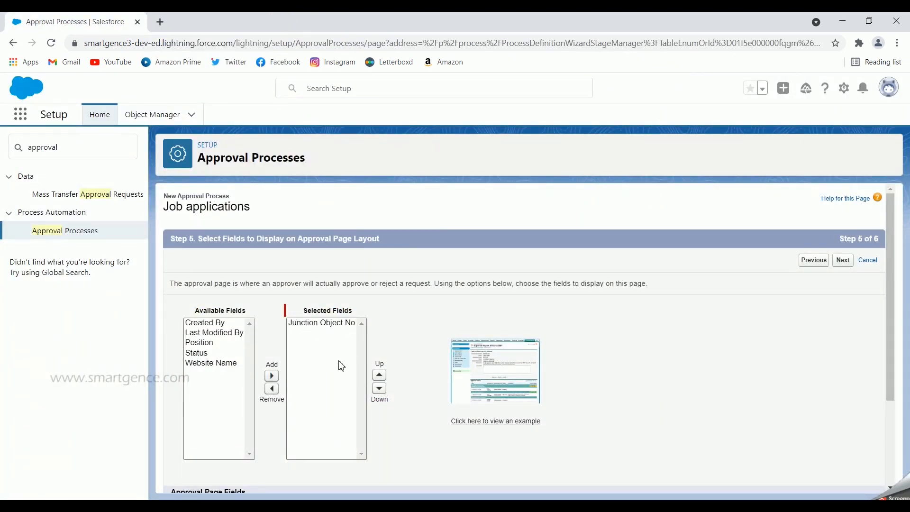
click(201, 344)
ctrl+click(213, 363)
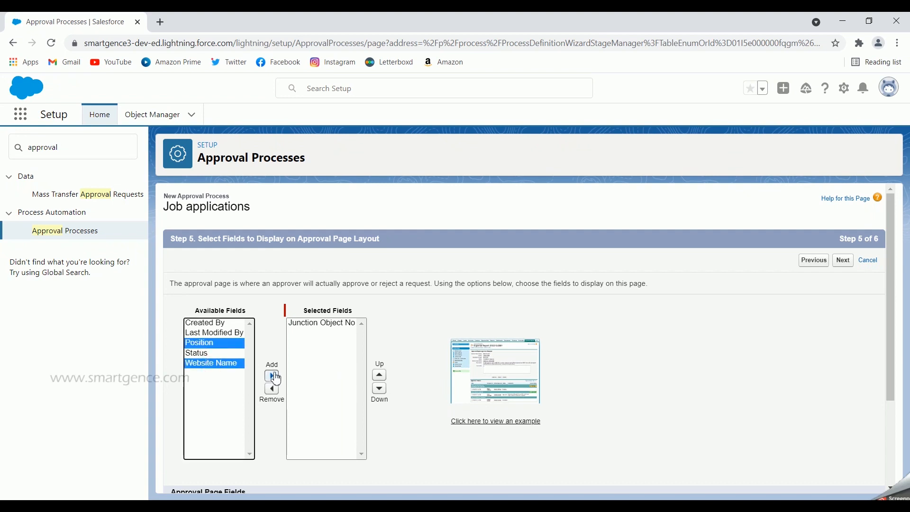
click(272, 376)
scroll(407, 349, down, 3)
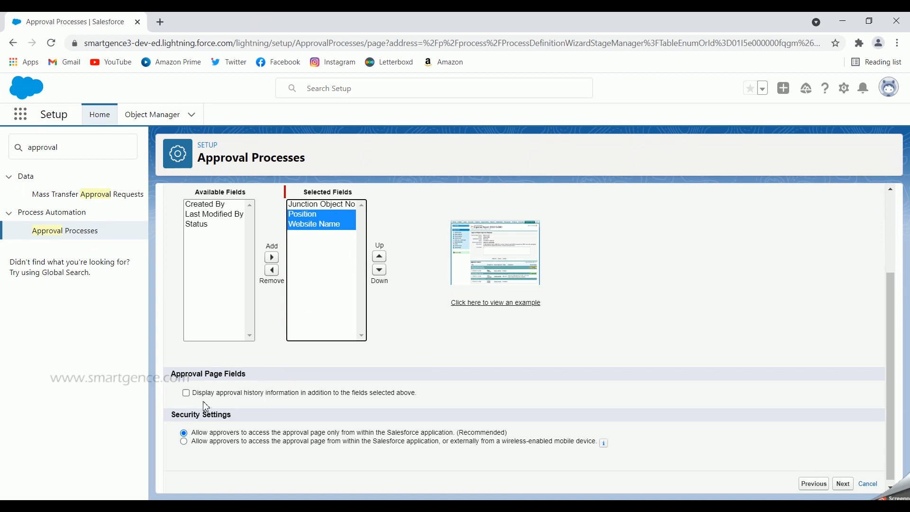
scroll(247, 412, down, 1)
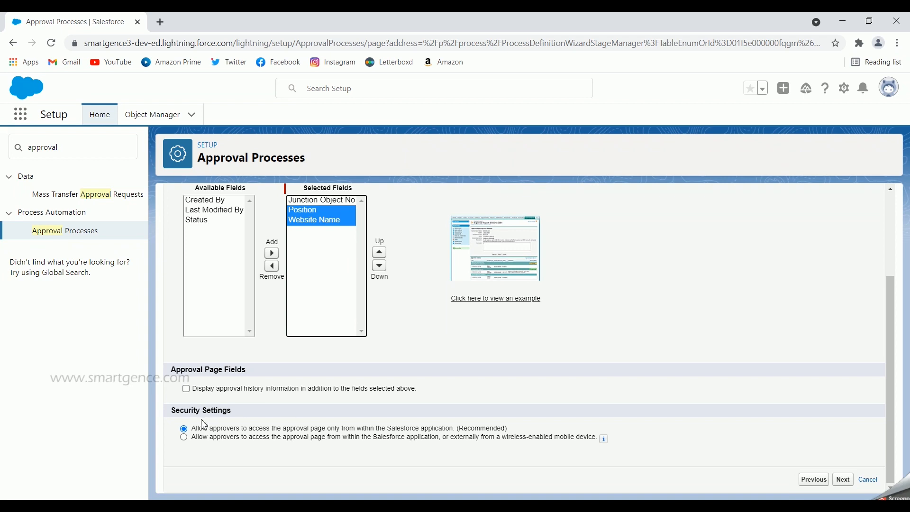
click(841, 487)
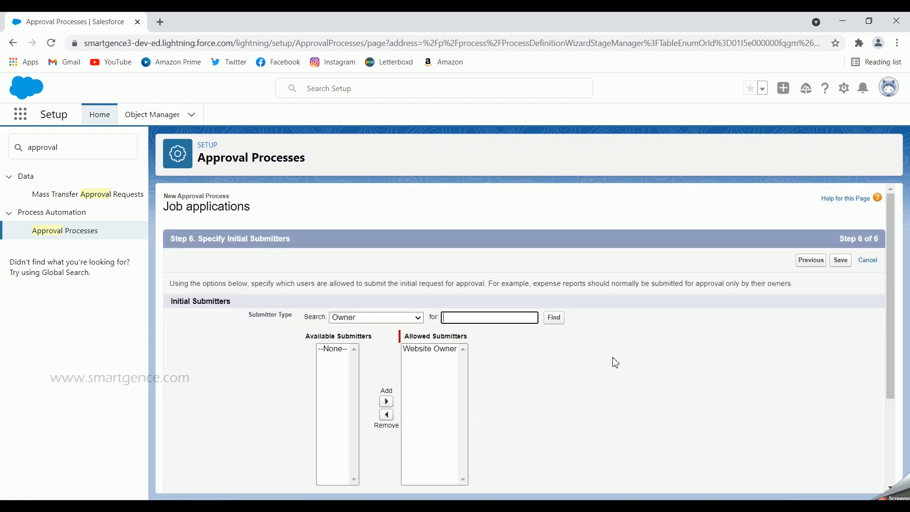
scroll(615, 362, down, 1)
scroll(615, 362, up, 1)
click(419, 317)
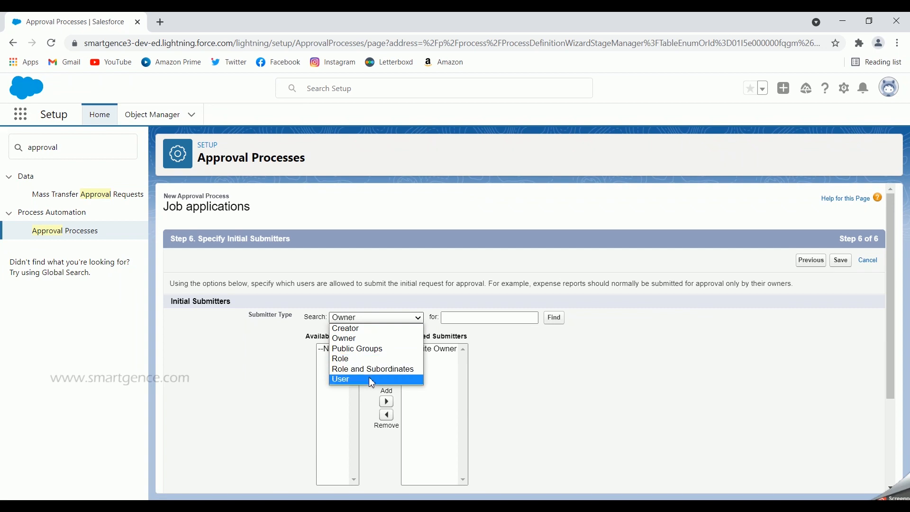
click(278, 370)
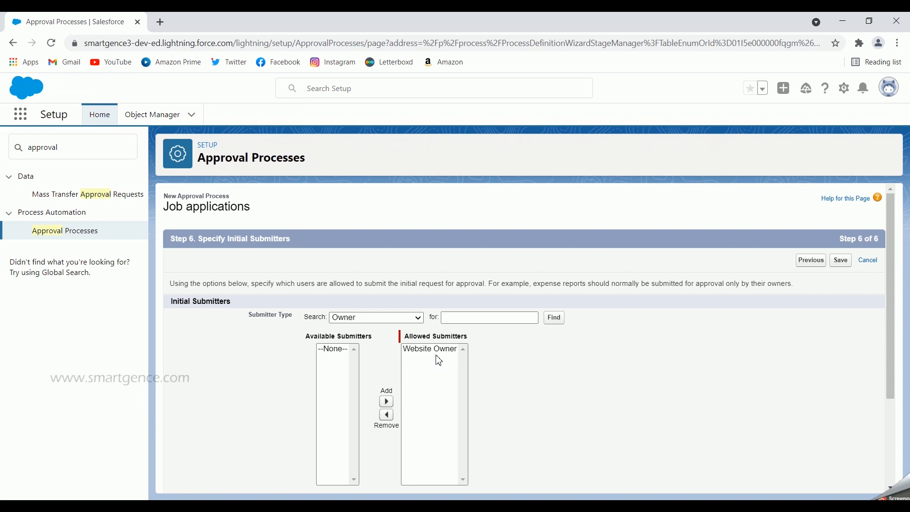
Add Record Creator from the Creator submitter type to the allowed submitters alongside Website Owner.
click(399, 319)
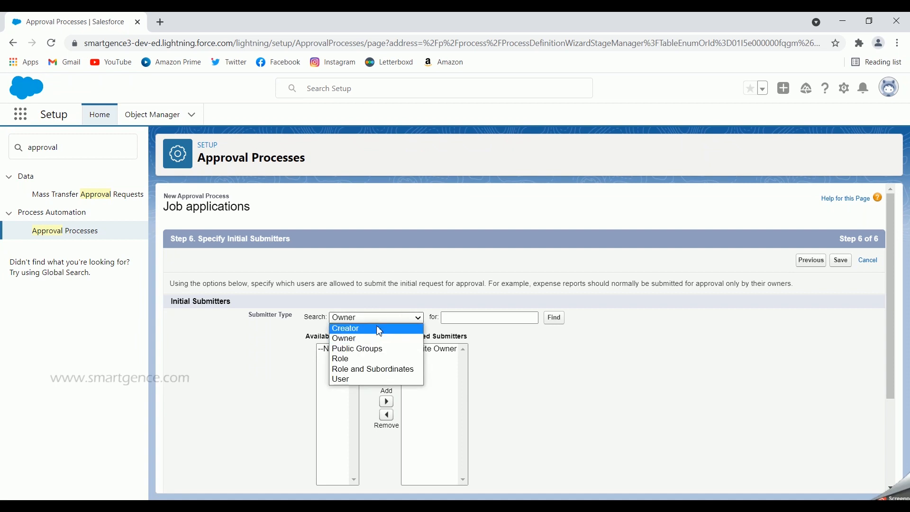
click(376, 327)
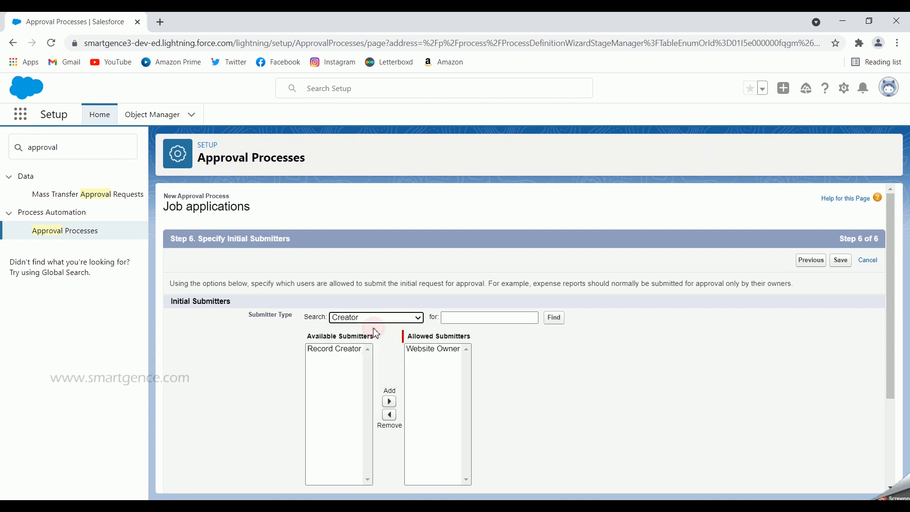
click(339, 351)
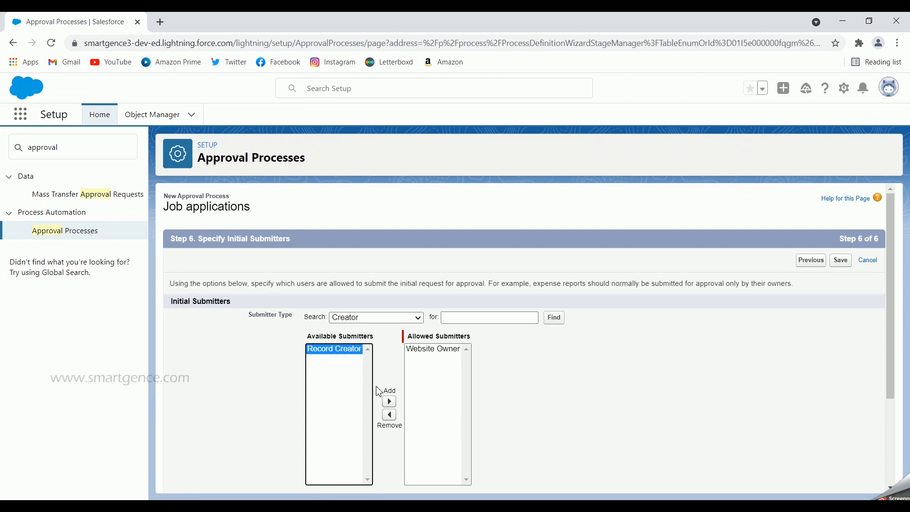
click(389, 403)
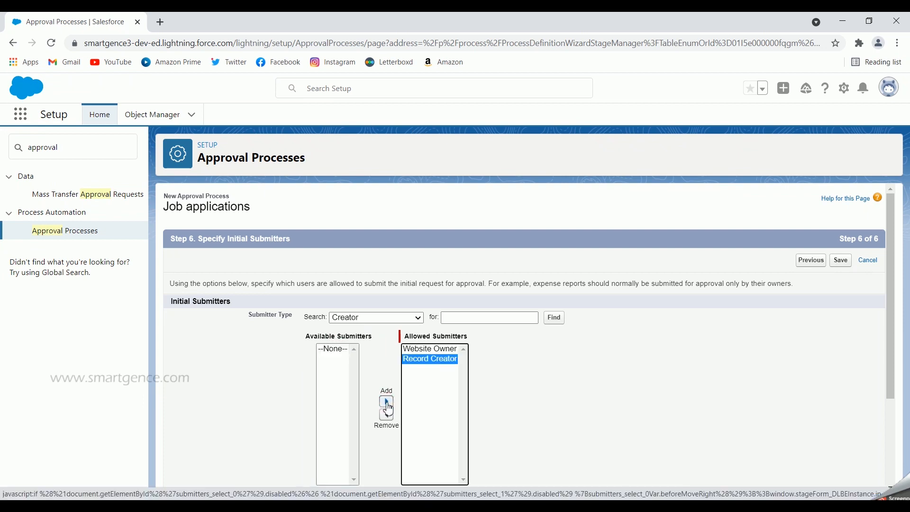
click(425, 349)
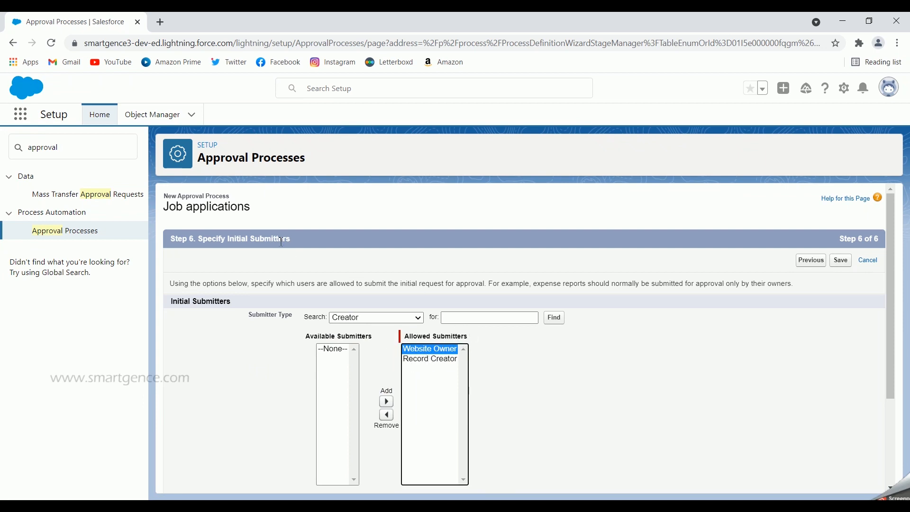
Allow submitters to recall approval requests and save the new approval process.
click(452, 319)
scroll(549, 372, down, 3)
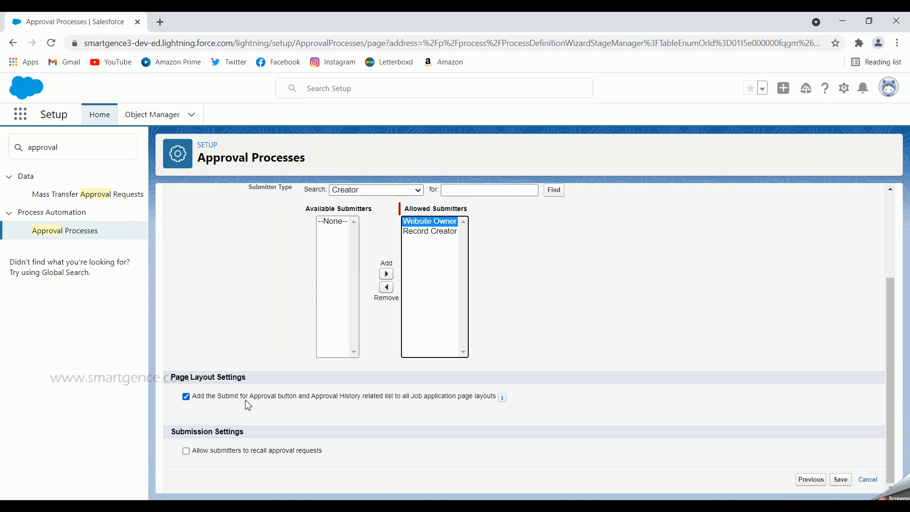
click(186, 451)
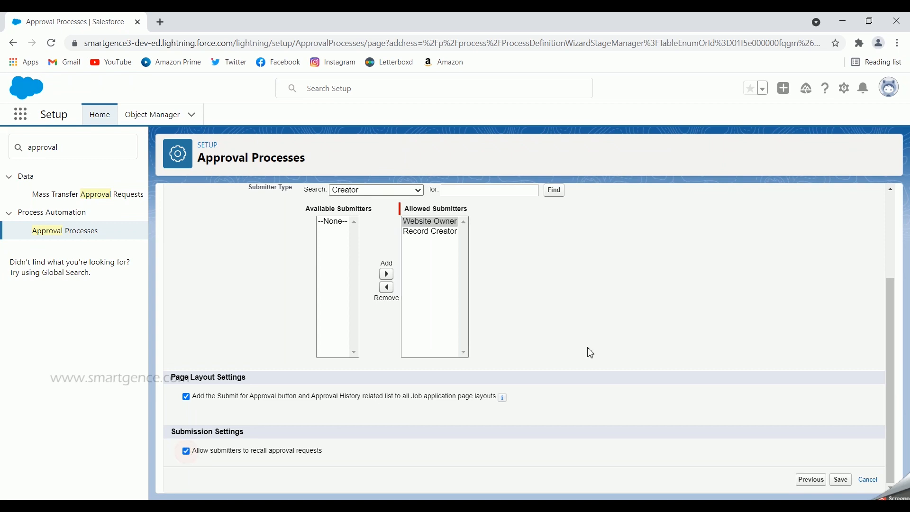
scroll(852, 335, up, 1)
scroll(853, 337, up, 2)
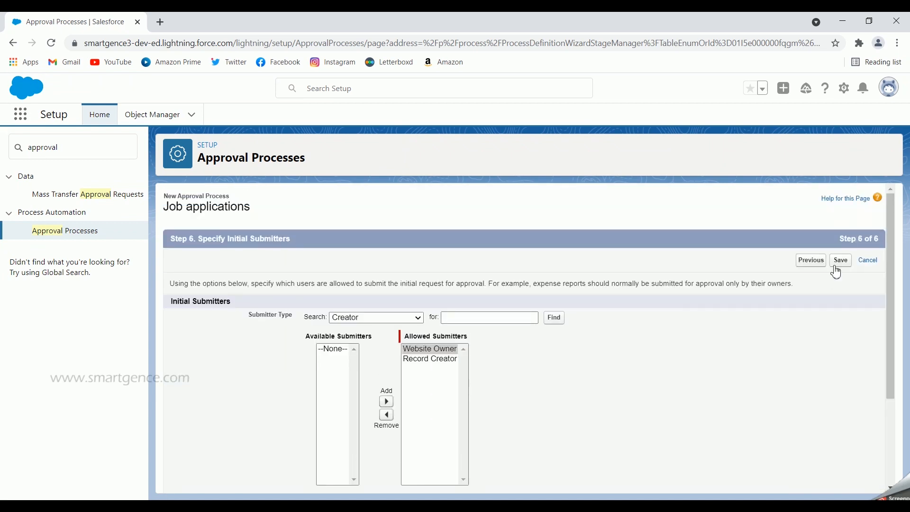
click(841, 260)
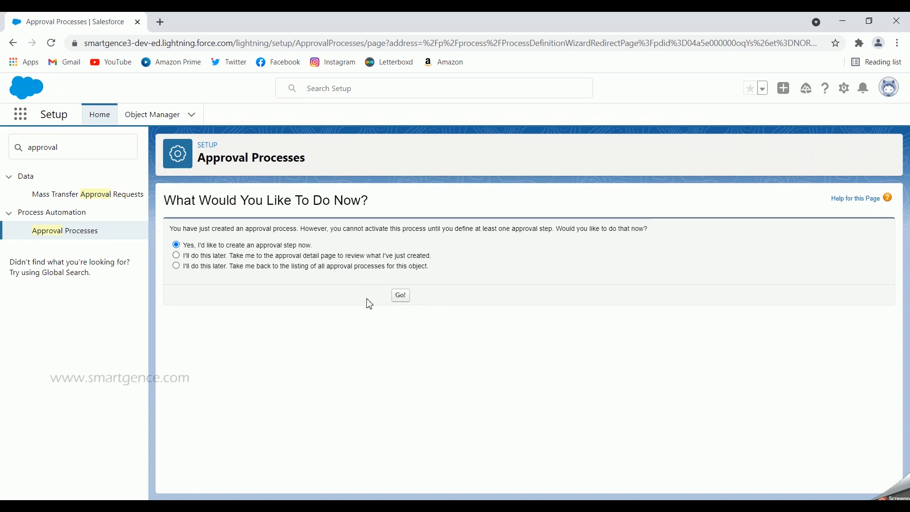
Create an approval step for the process, name it "Approval step for job application", and continue to the step criteria.
click(401, 295)
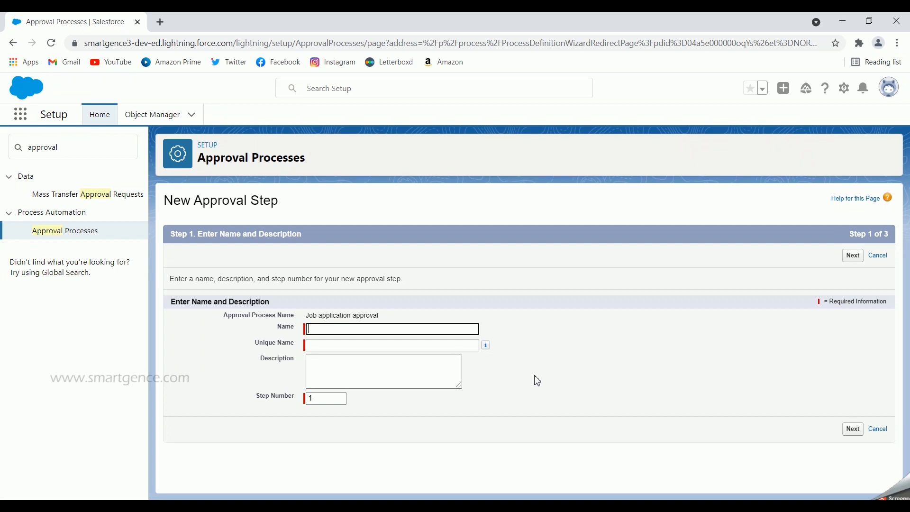
text(Approval step for job application)
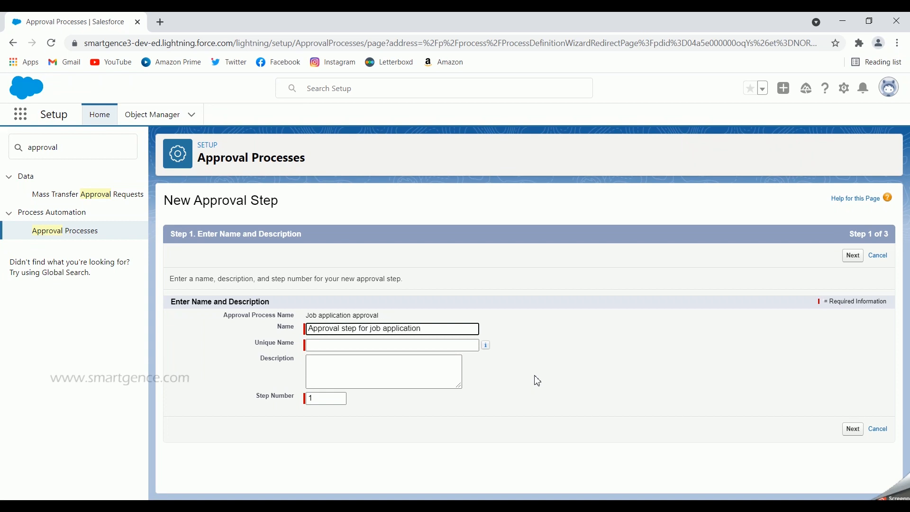
click(537, 380)
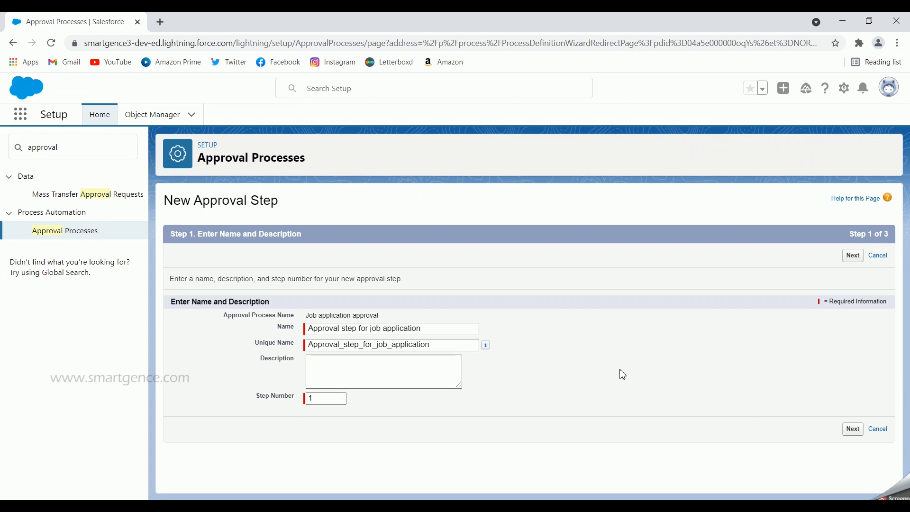
click(853, 429)
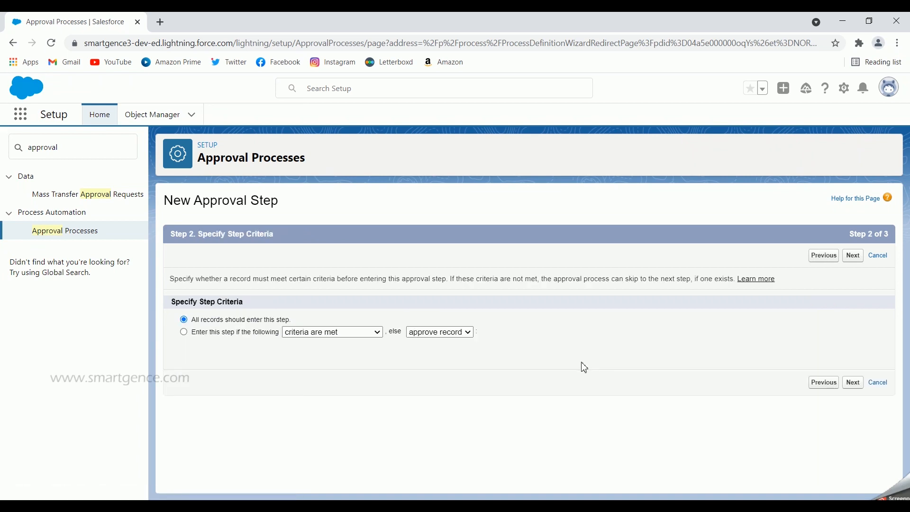
click(184, 333)
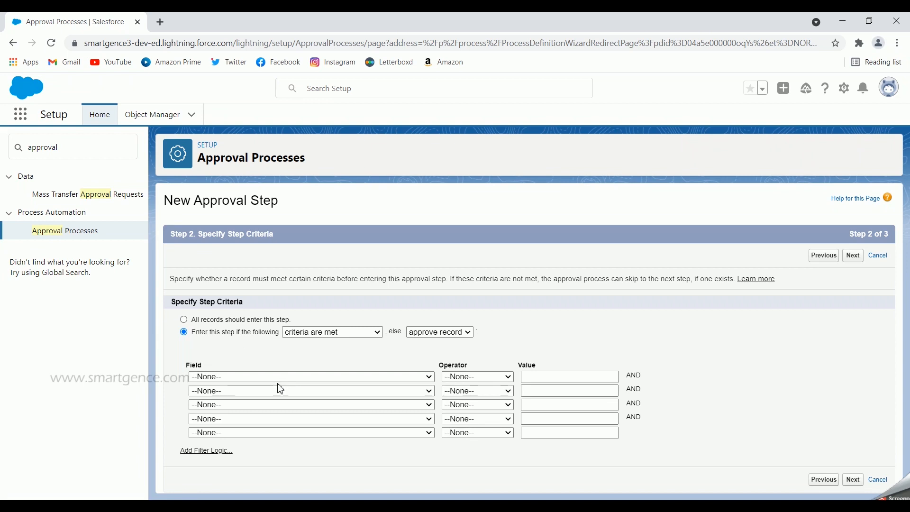
click(459, 333)
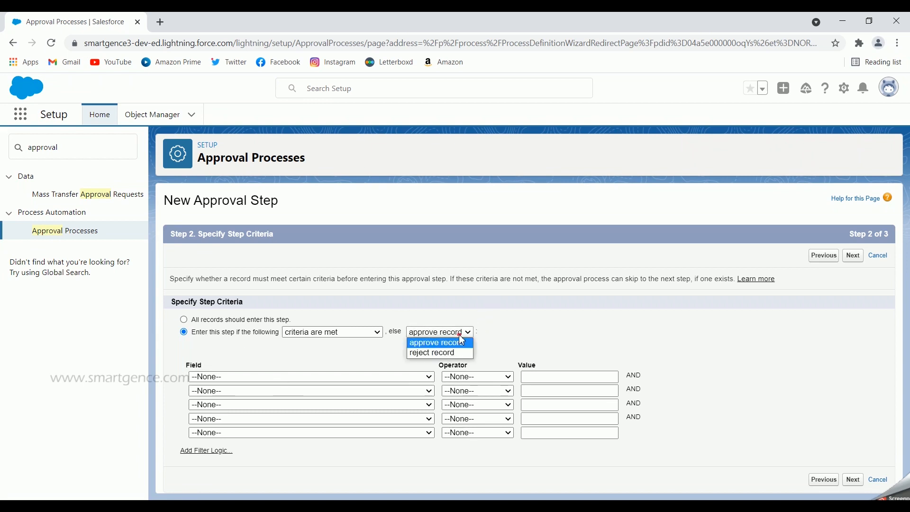
click(488, 337)
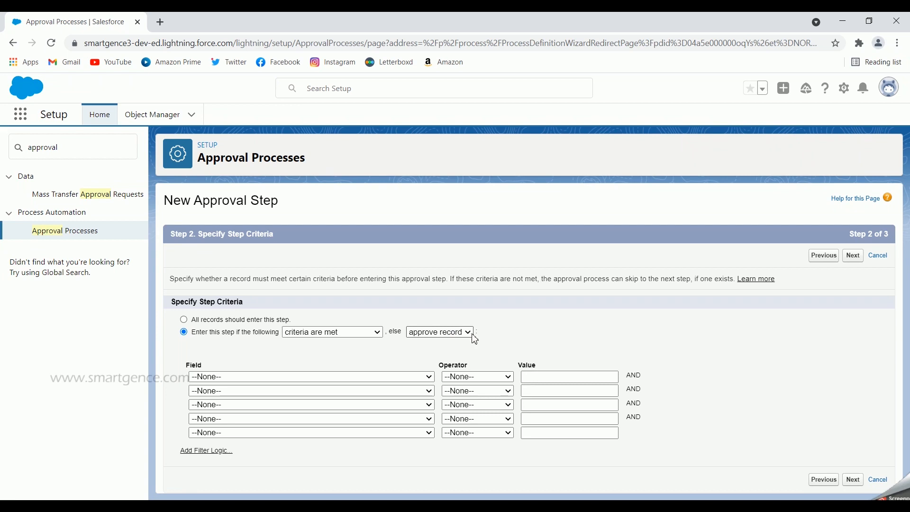
click(184, 320)
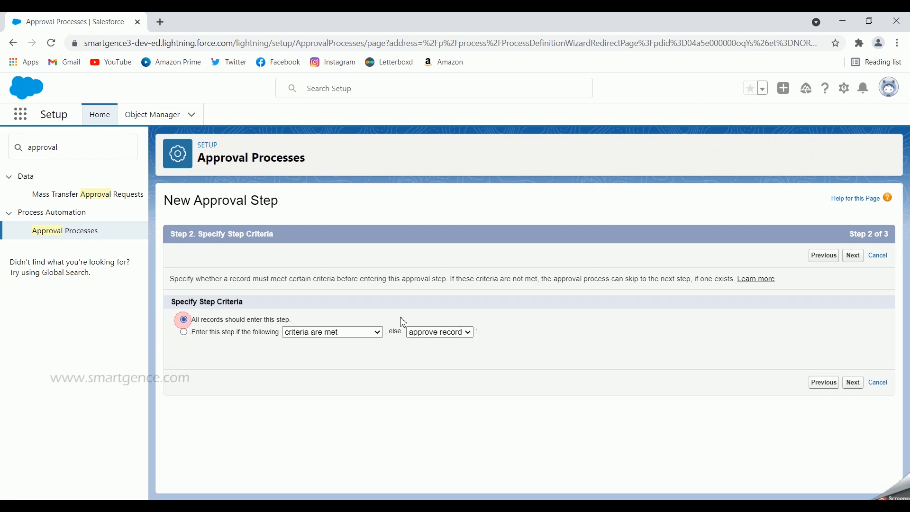
Accept that all records should enter this step and continue to the approver assignment.
click(853, 256)
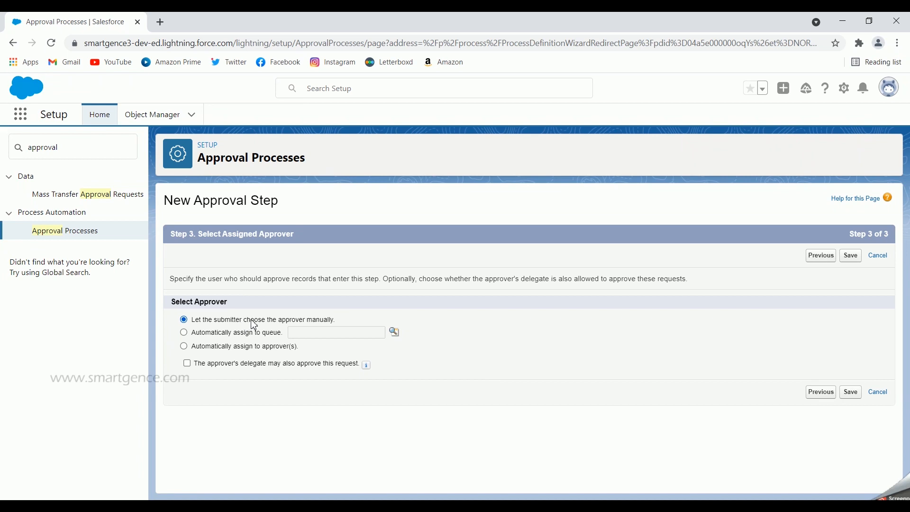
click(184, 333)
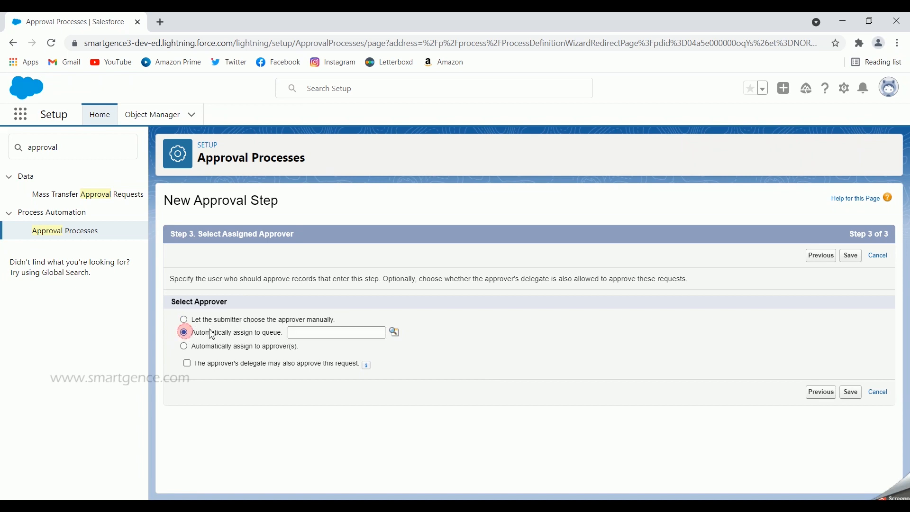
click(185, 347)
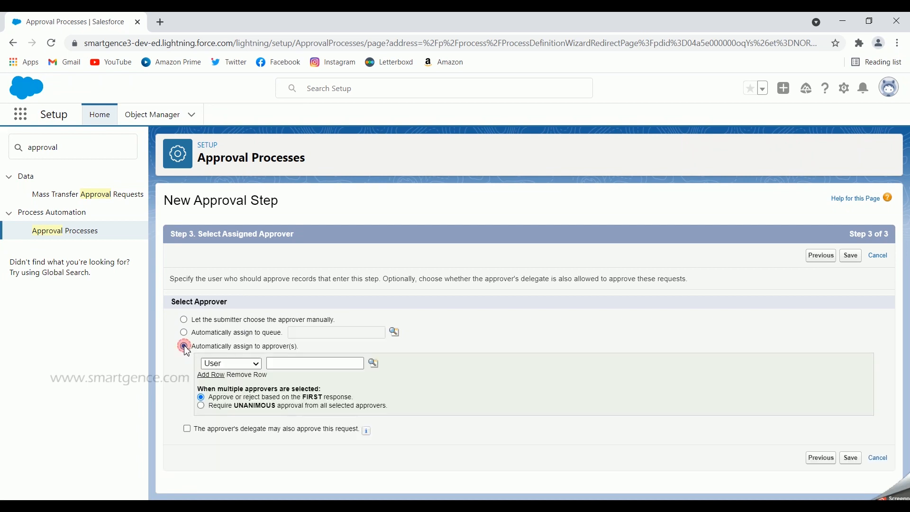
click(256, 364)
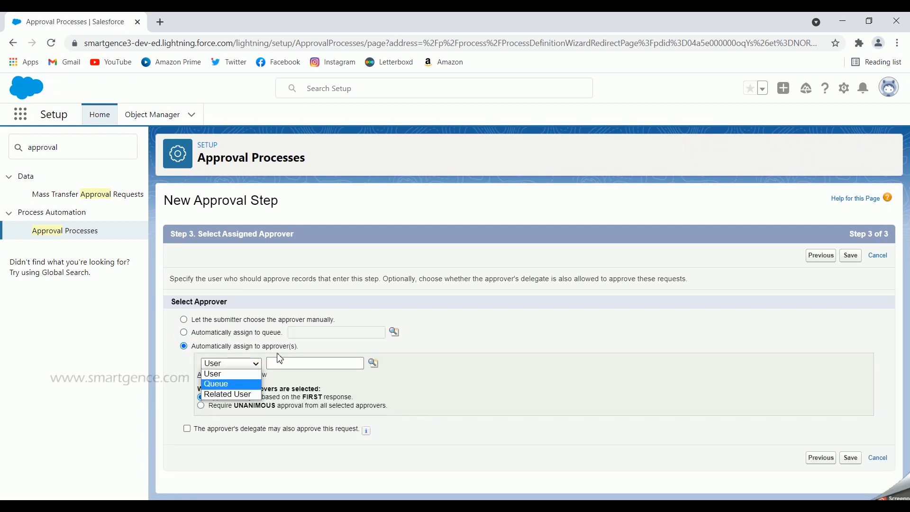
click(303, 348)
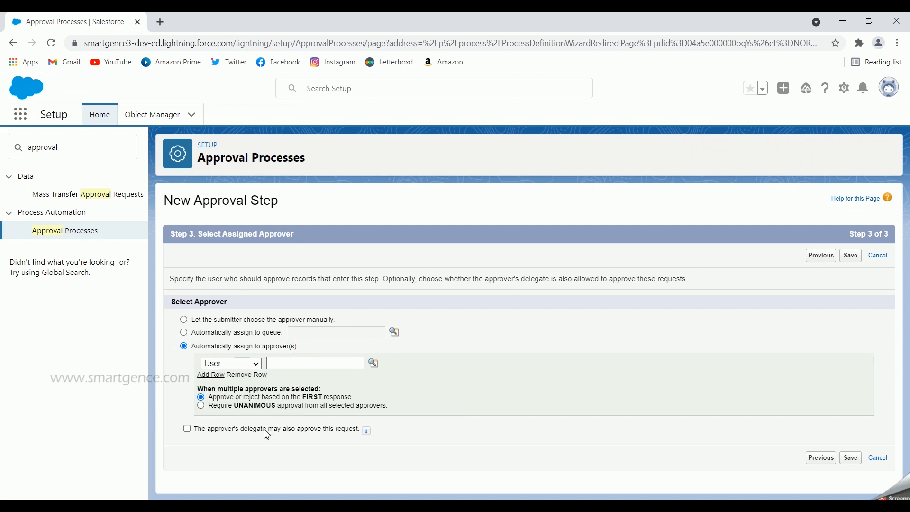
click(184, 320)
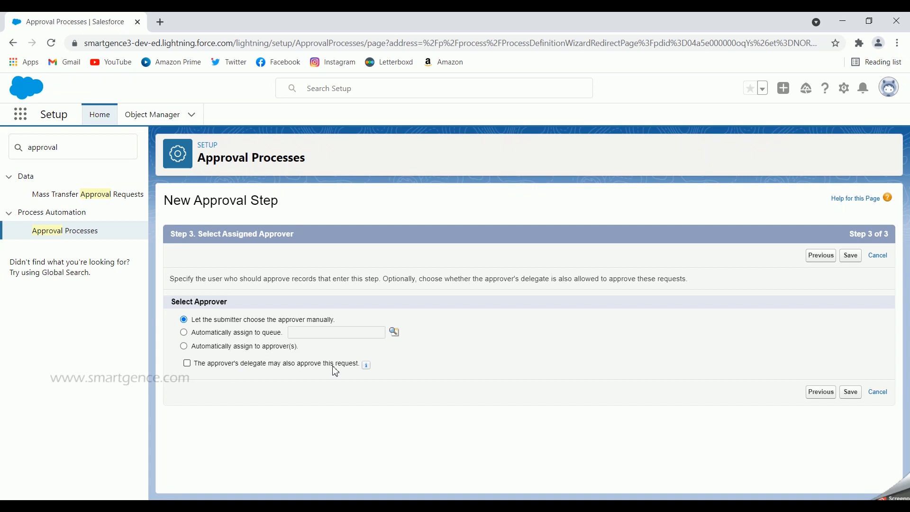
Allow the approver's delegate to approve the request and save the step with the approver chosen manually by the submitter.
click(187, 364)
click(848, 394)
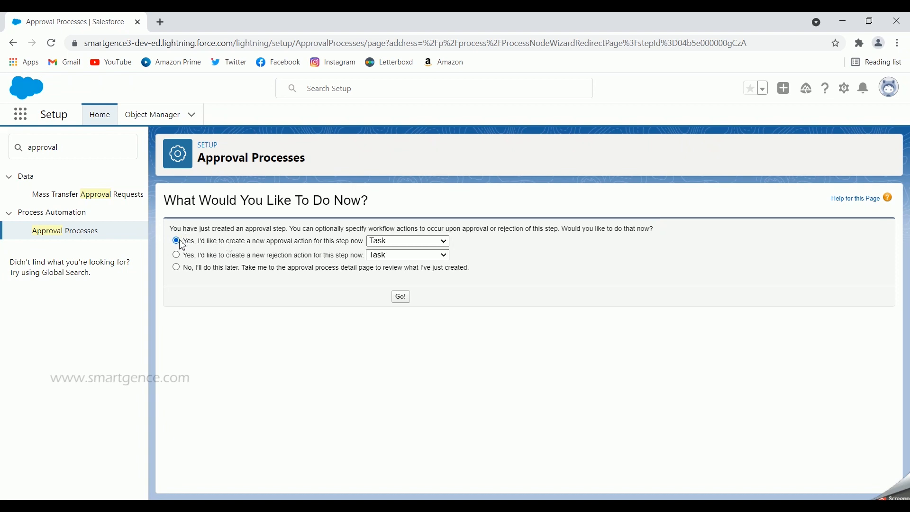
Start a new approval action of type Field Update for the approval step.
click(431, 241)
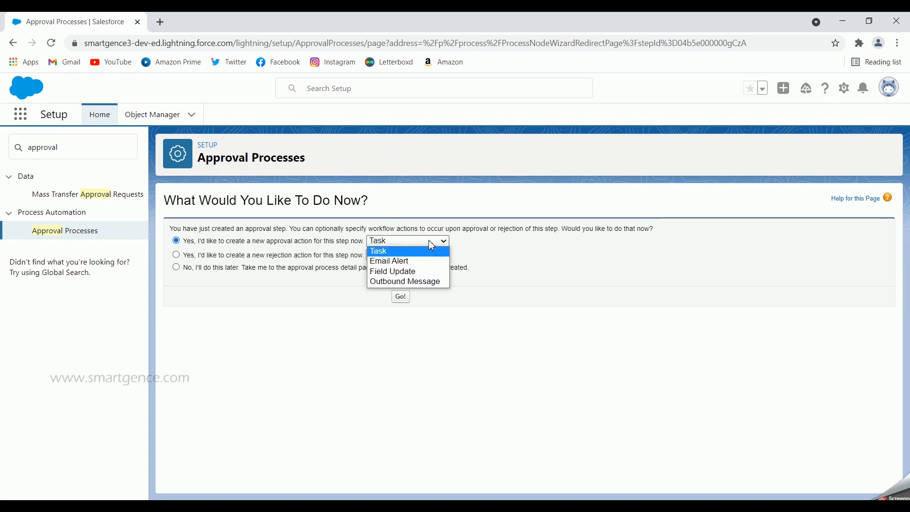
click(429, 279)
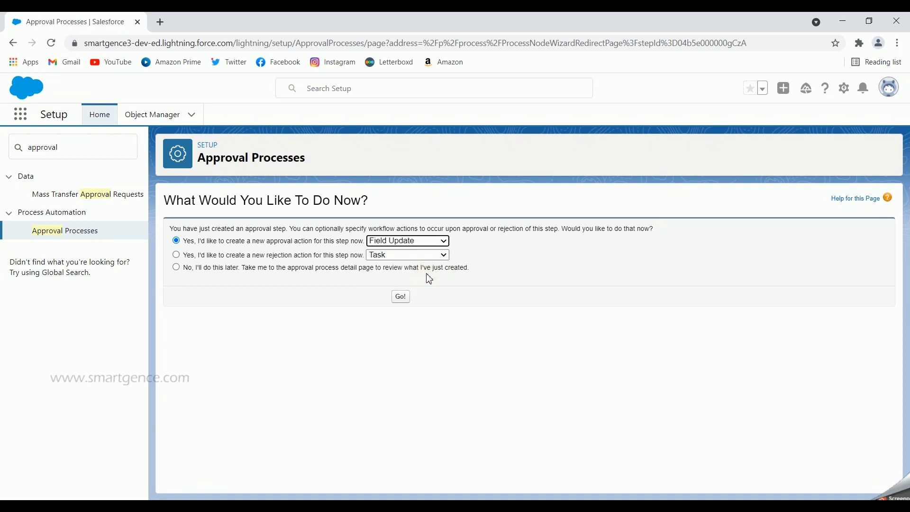
click(401, 296)
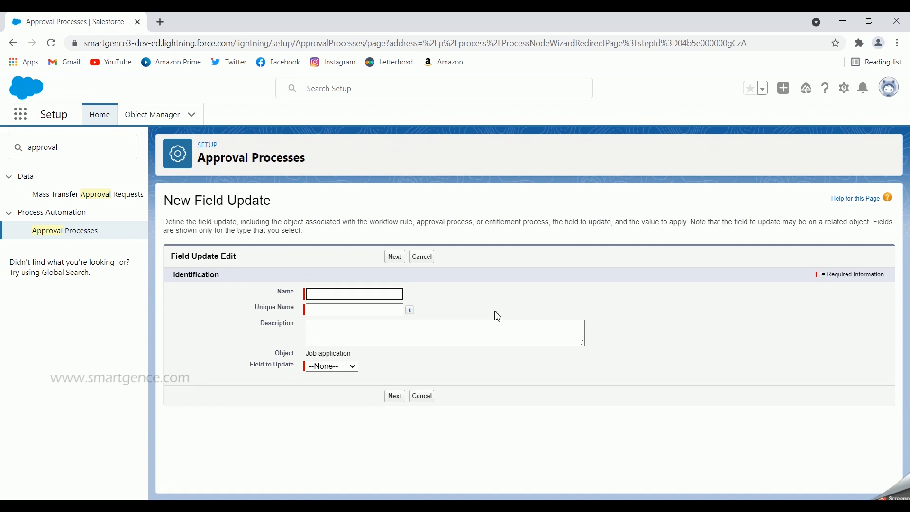
Name the field update "Status field update" and choose Status as the field to update.
text(Status field update)
click(495, 313)
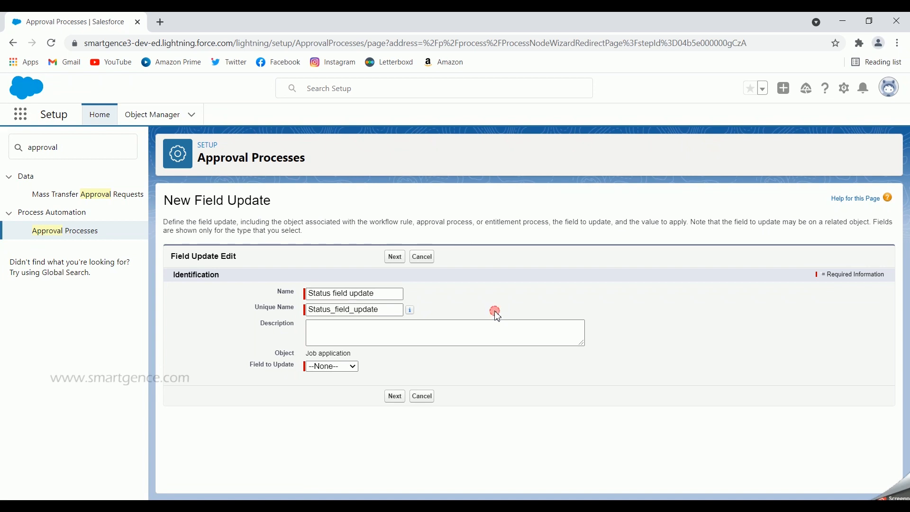
click(334, 372)
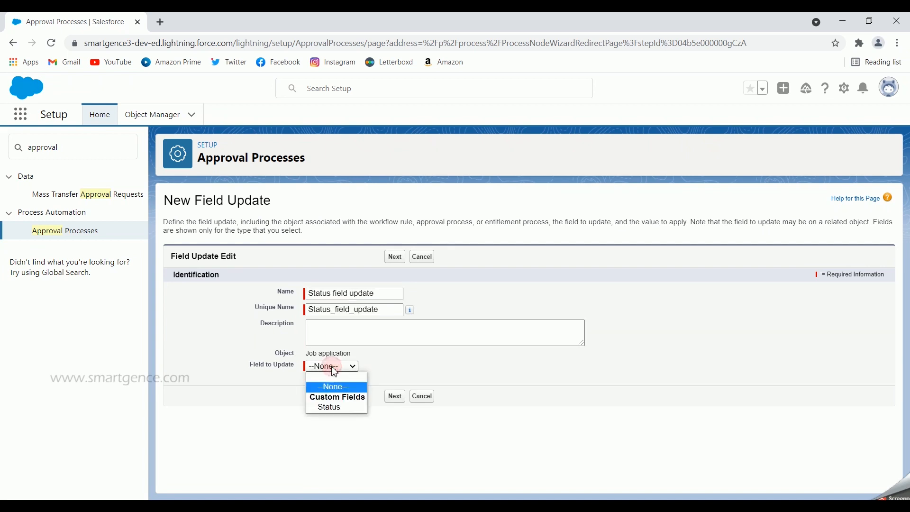
click(335, 408)
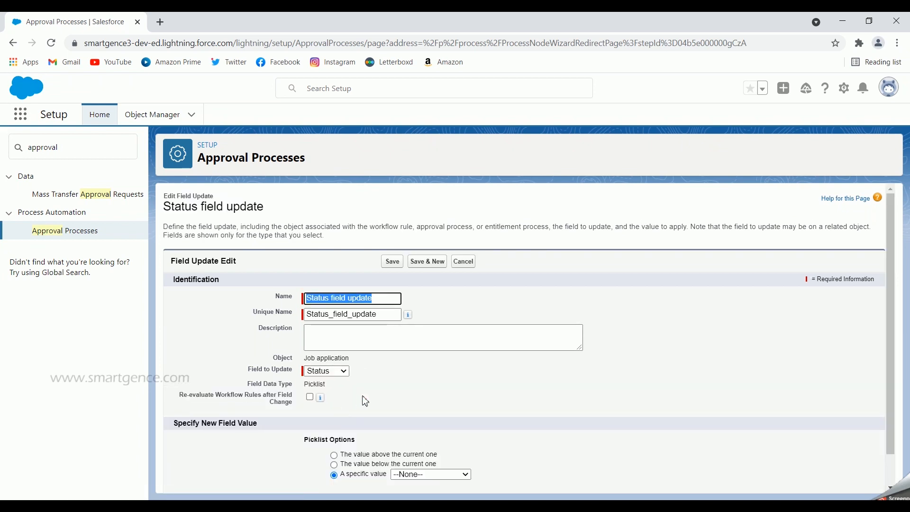
Set the specific new value of the Status field to Approved and save the field update.
scroll(365, 401, down, 2)
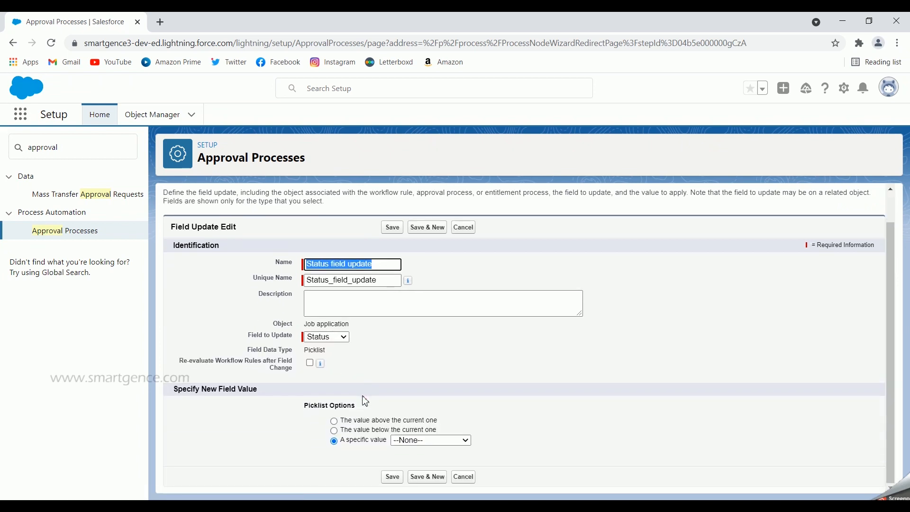
click(413, 441)
click(416, 418)
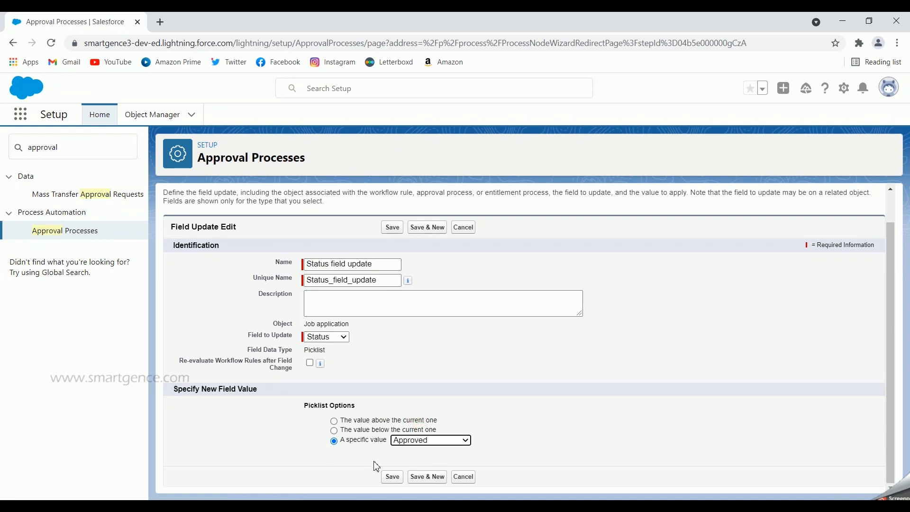
click(393, 477)
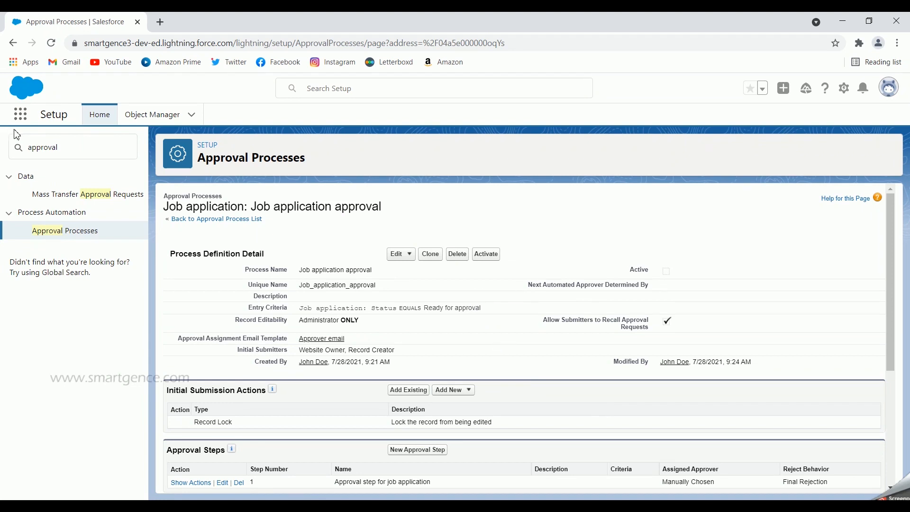
Examine the approval process's steps, final approval, rejection and recall actions, and the action types available for final approval.
click(22, 116)
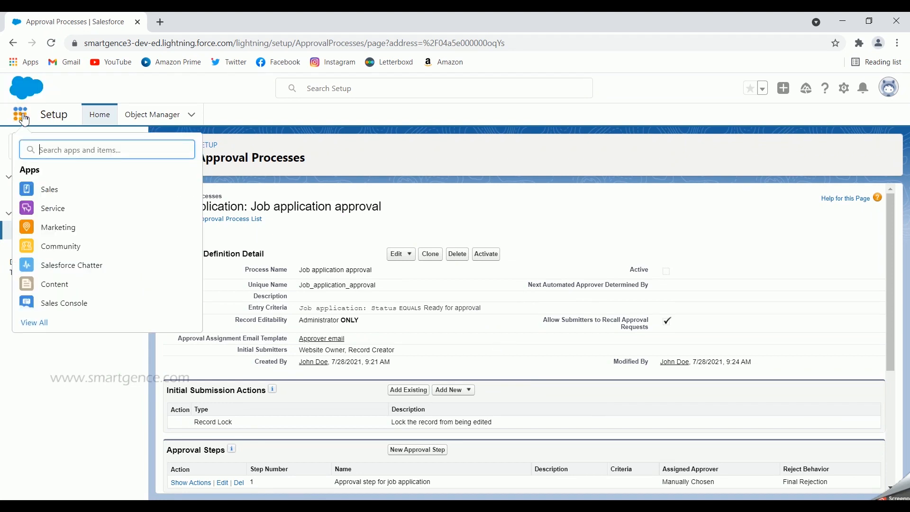
click(20, 114)
scroll(388, 339, down, 4)
scroll(387, 339, down, 2)
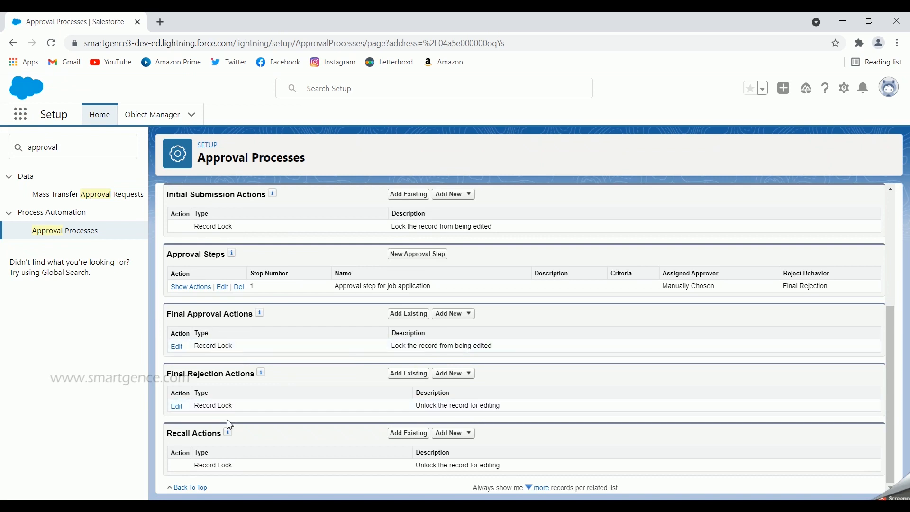
click(473, 315)
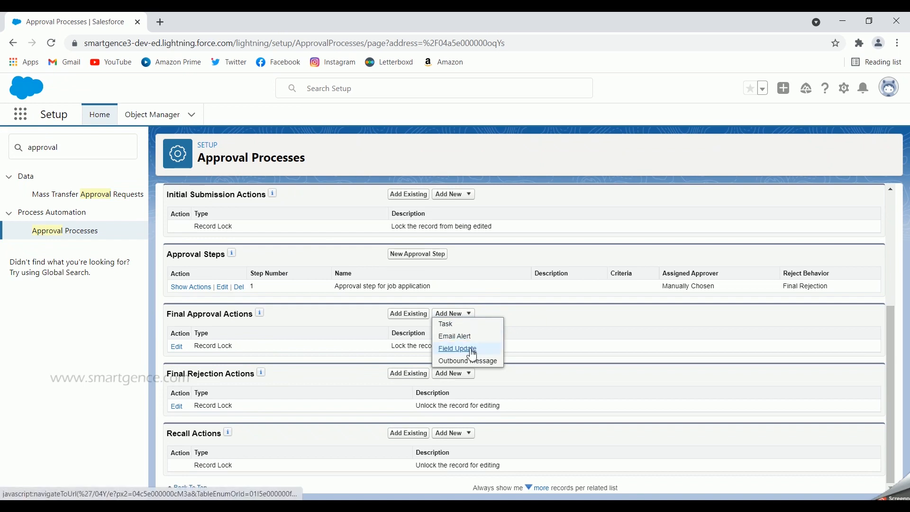
click(534, 316)
scroll(539, 384, up, 5)
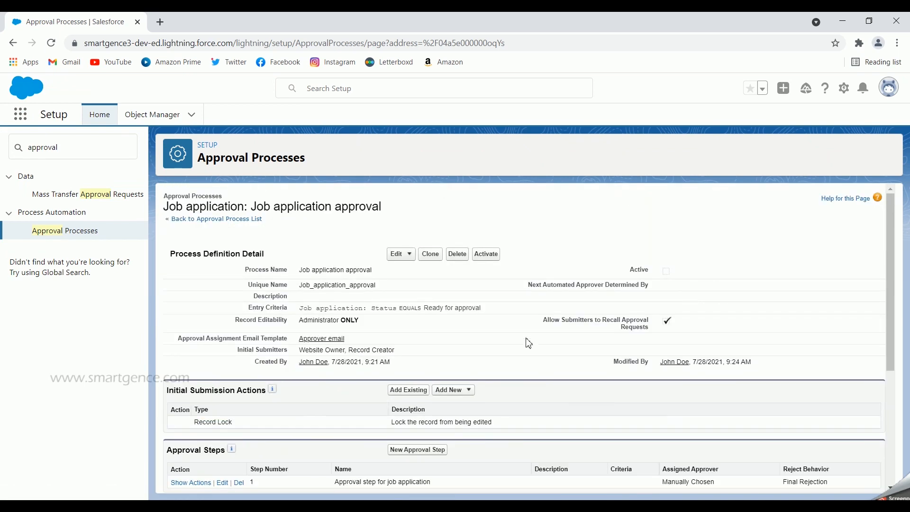
scroll(528, 342, down, 5)
scroll(538, 346, up, 5)
Find Job applications by searching for "job app", open it in a separate browser tab, and return to the approval process.
click(20, 113)
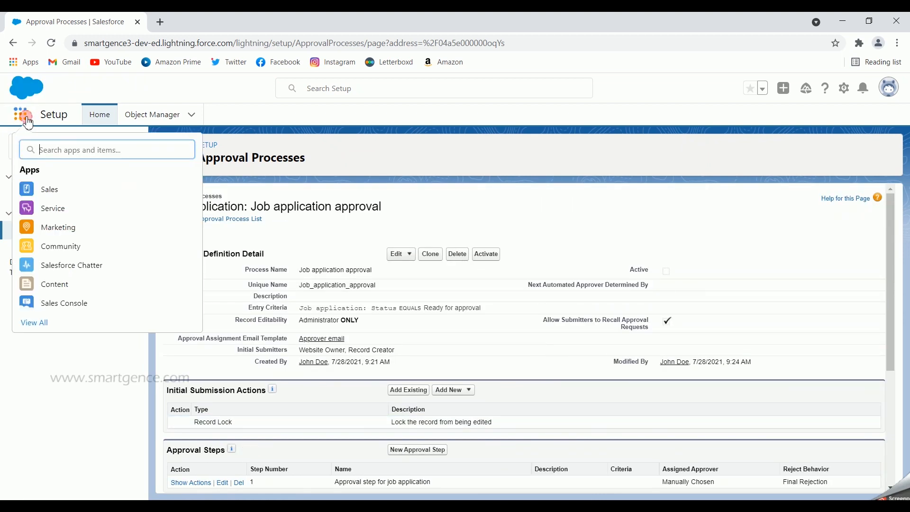
text(job app)
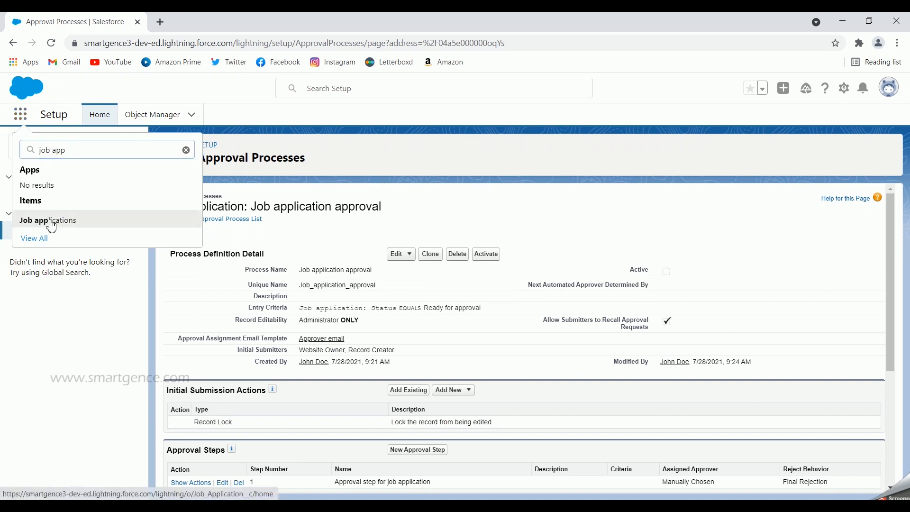
click(44, 218)
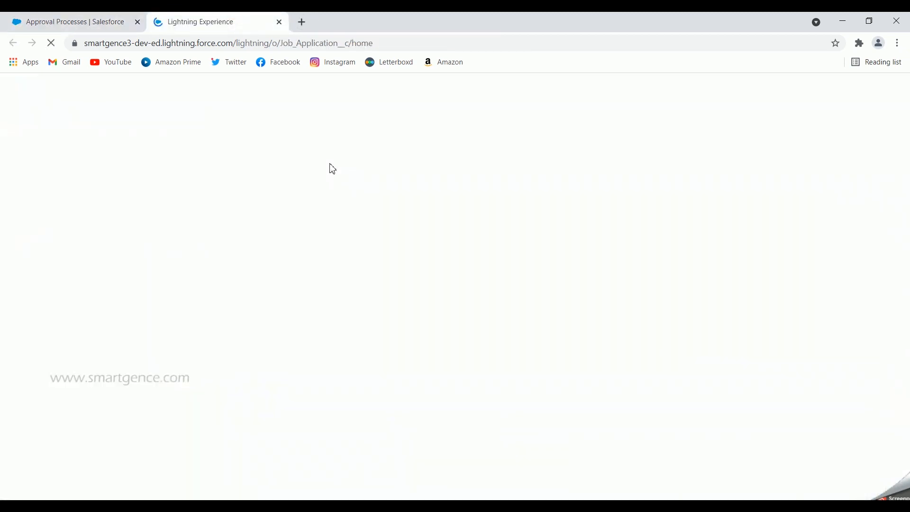
click(128, 19)
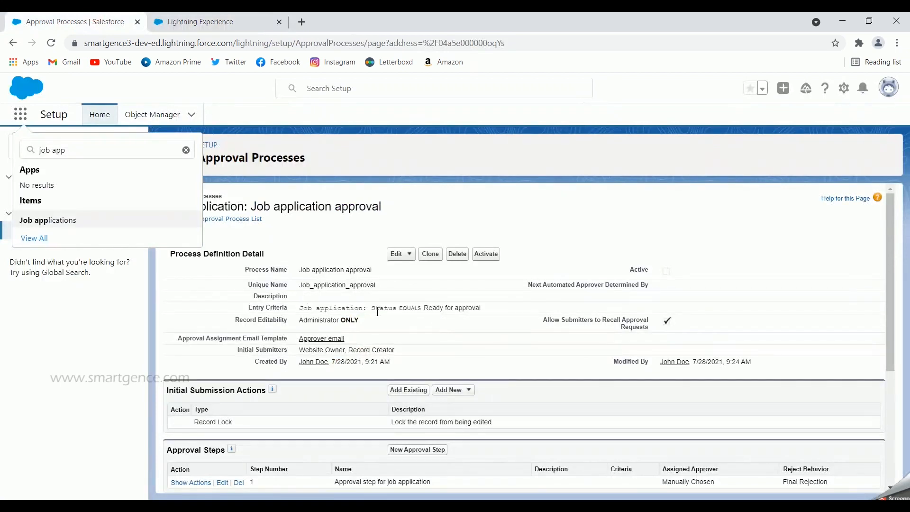
click(21, 115)
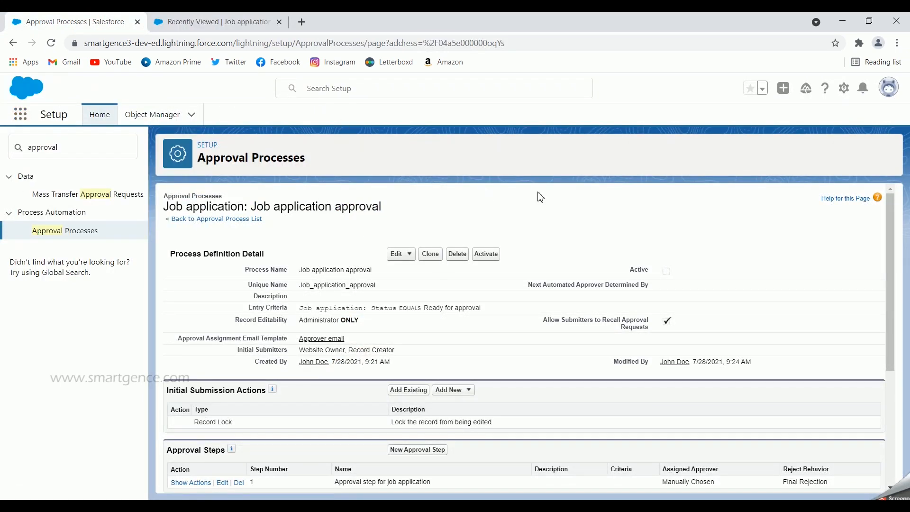
Activate the Job application approval process and accept the restriction on changing its approval steps.
click(491, 256)
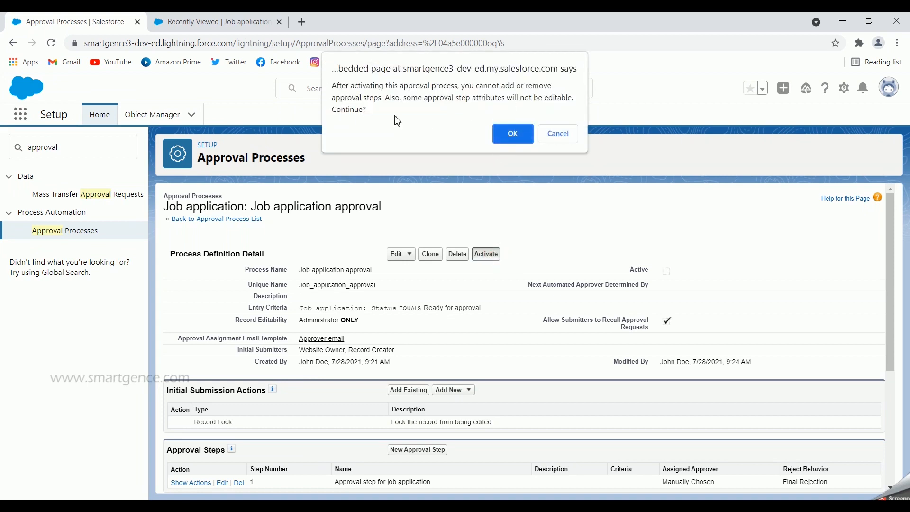
click(522, 136)
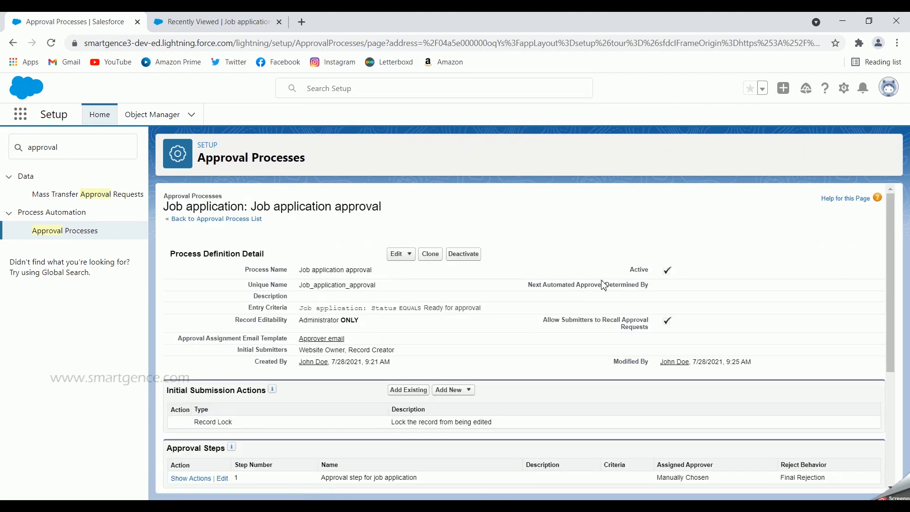
drag(625, 271, 651, 279)
Open job application A-0006 and compare its Status with the entry criteria of the approval process.
click(227, 22)
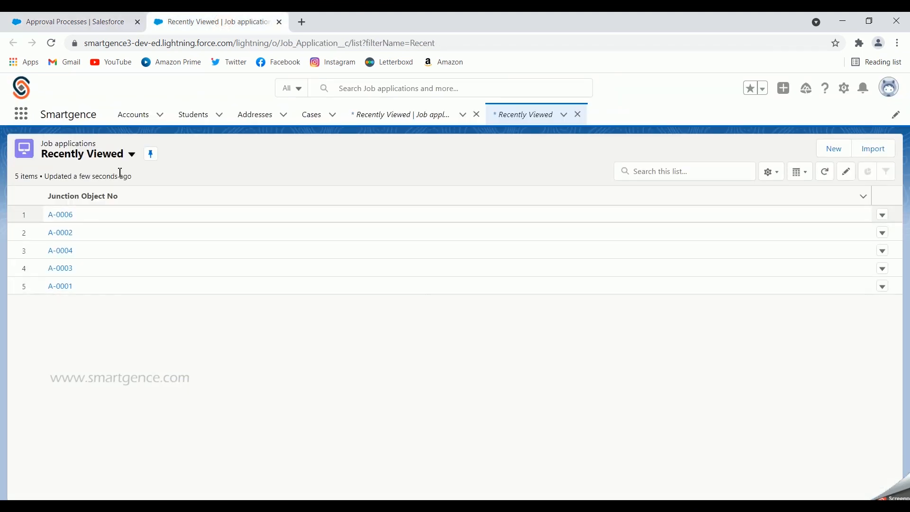
click(59, 216)
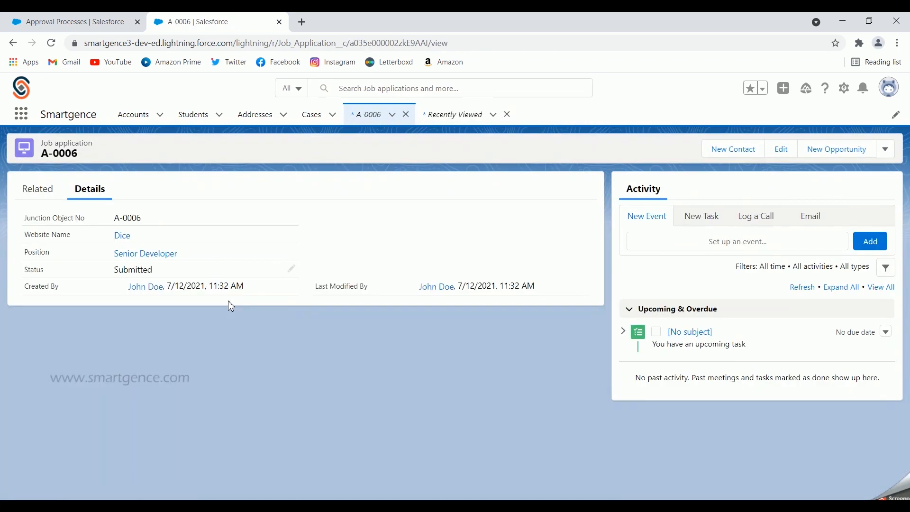
click(25, 272)
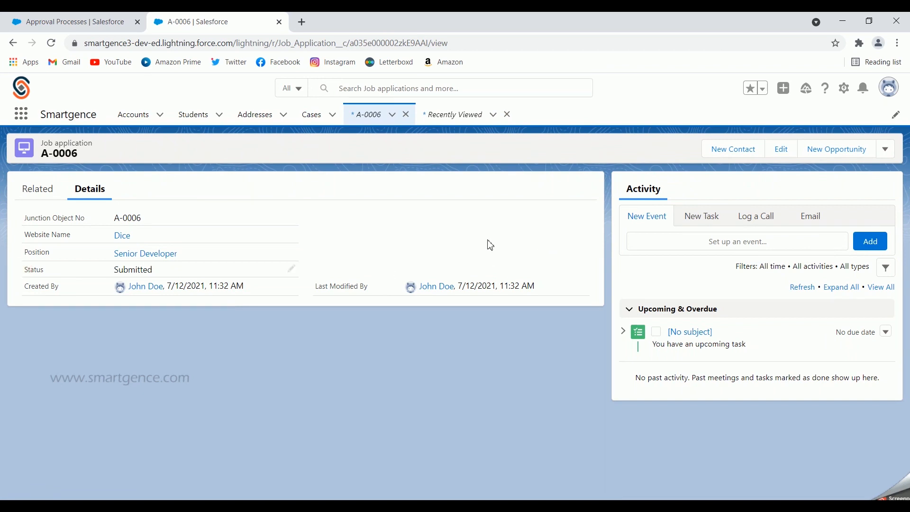
click(102, 23)
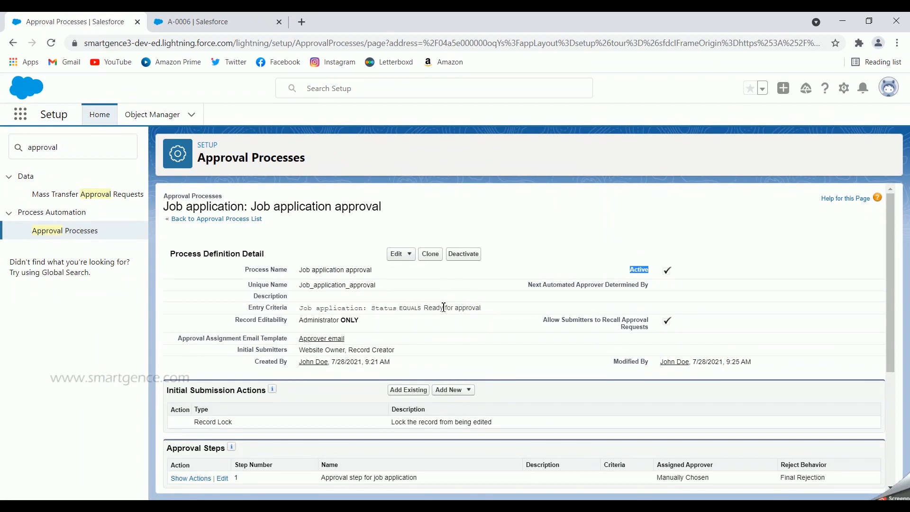
drag(379, 311, 477, 305)
click(204, 22)
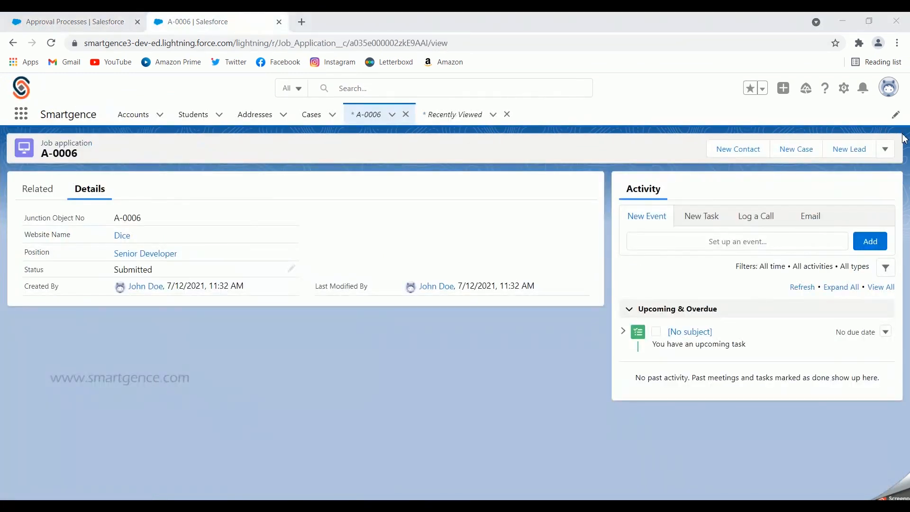
Try to submit record A-0006 for approval with the comment "Pushing for approval".
click(890, 152)
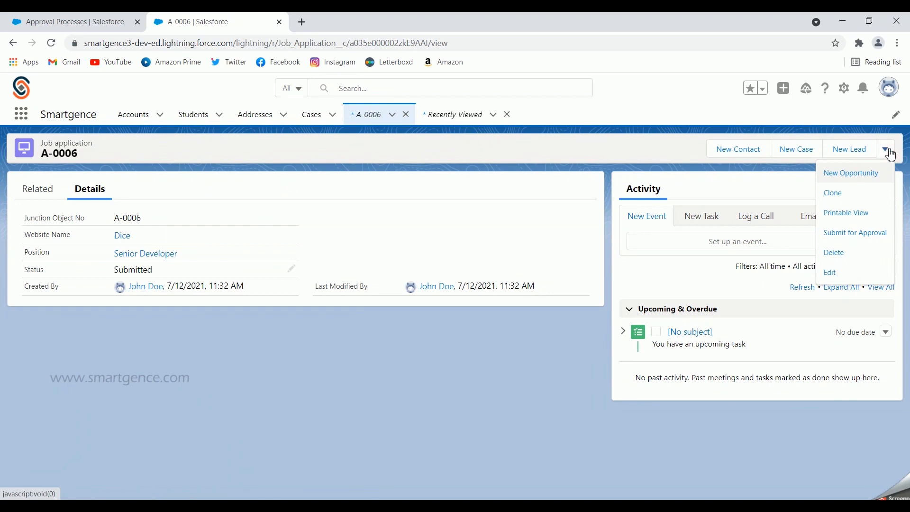
click(858, 234)
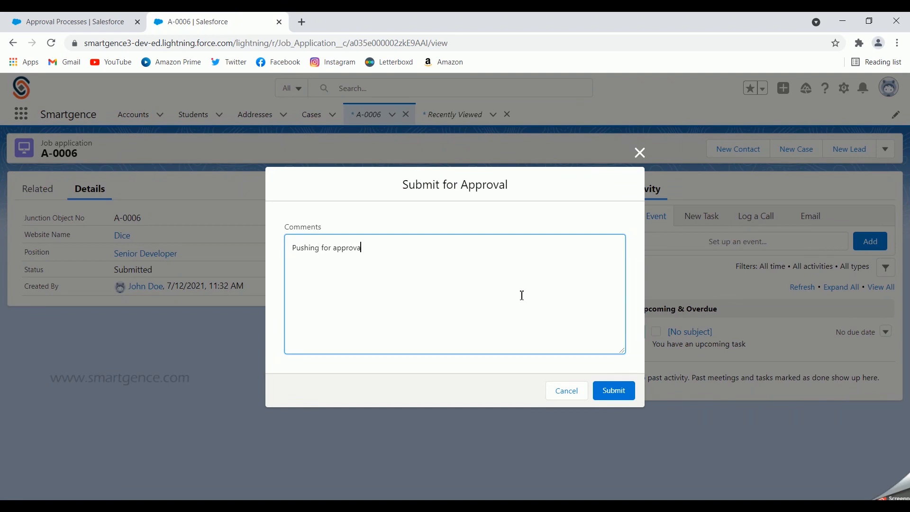
click(613, 390)
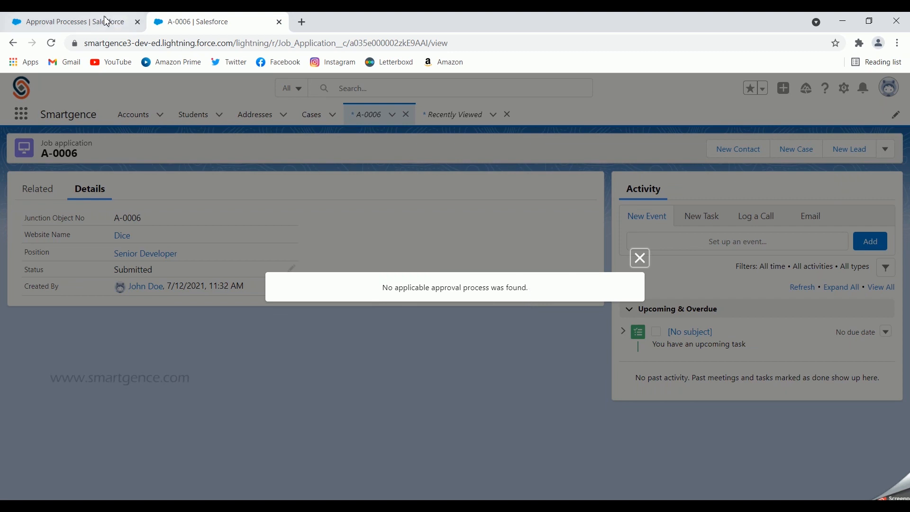
key(ctrl+shift+Tab)
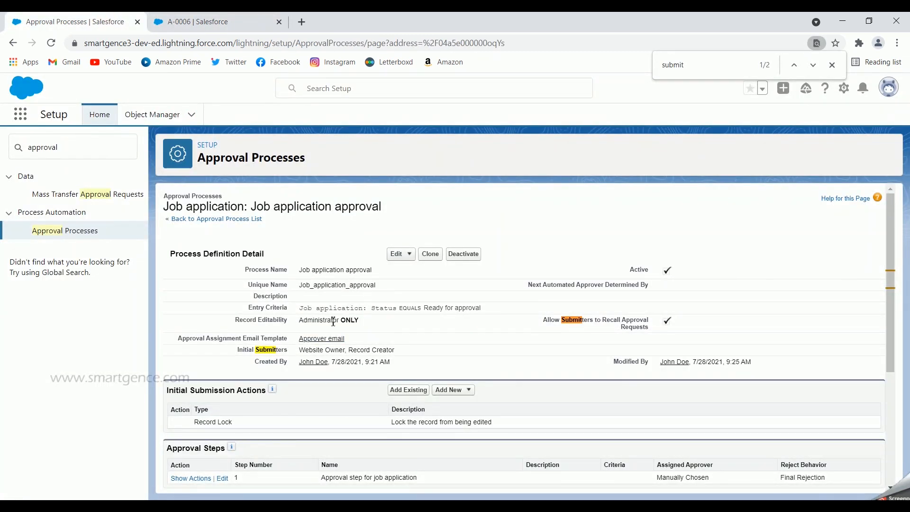
click(223, 23)
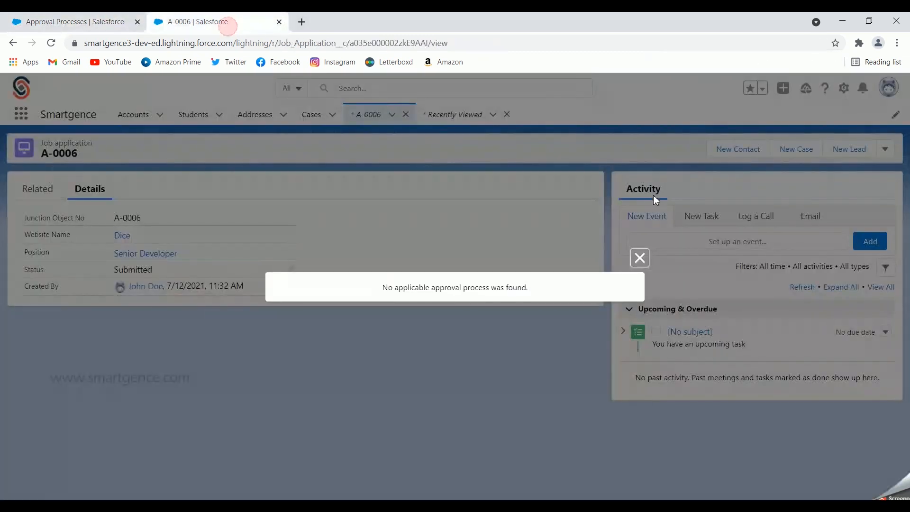
click(641, 259)
Set the Status of job application A-0006 to Ready for approval and save the record.
double_click(167, 270)
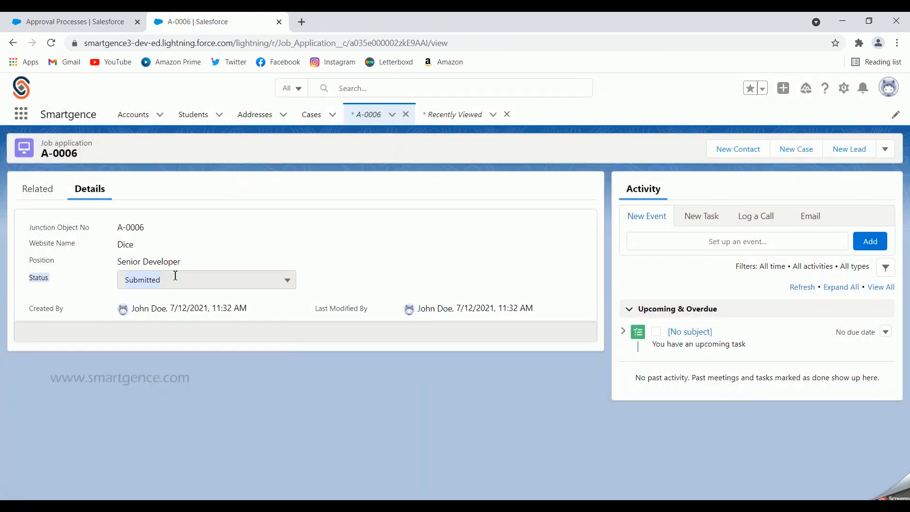
click(180, 281)
click(157, 364)
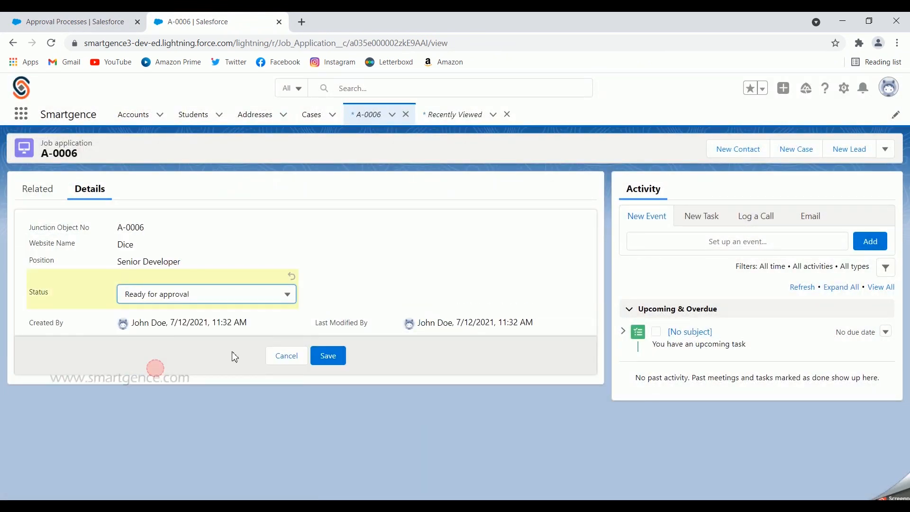
click(332, 356)
Request approval for job application A-0006 with the comment "Submitting for approval".
click(885, 149)
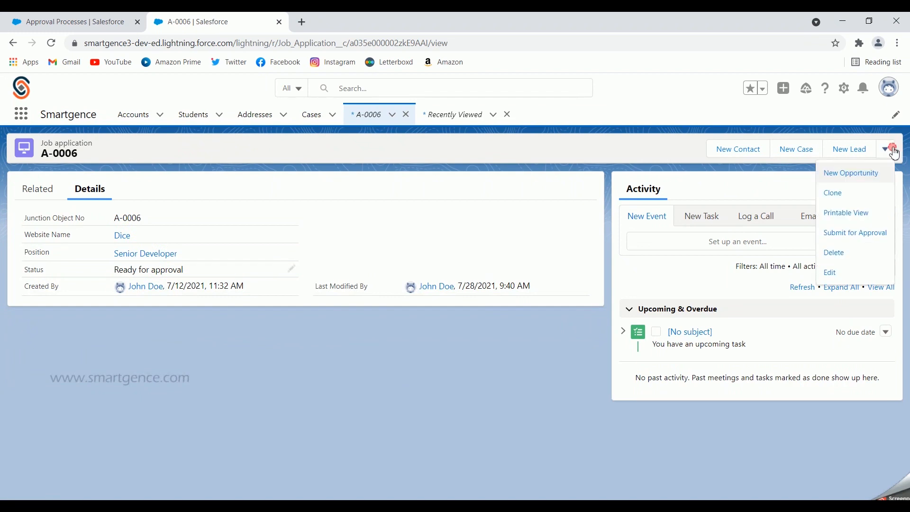
click(859, 233)
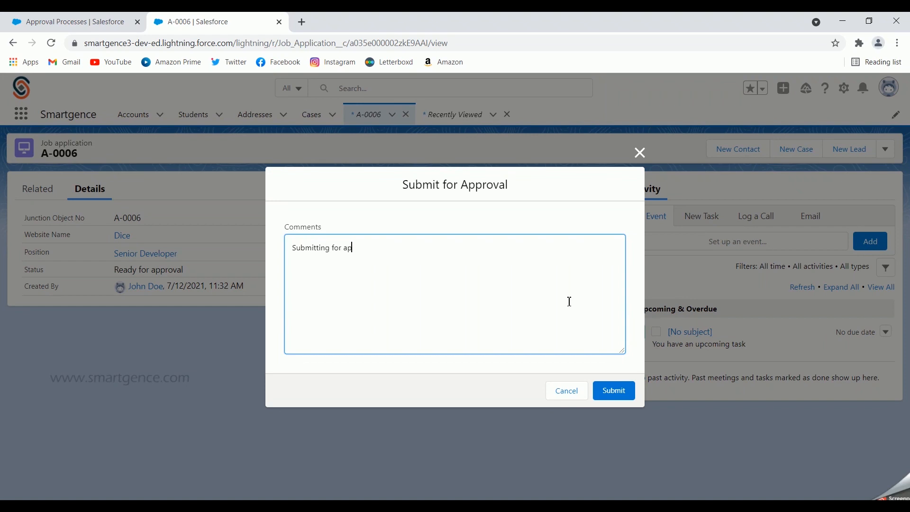
click(617, 391)
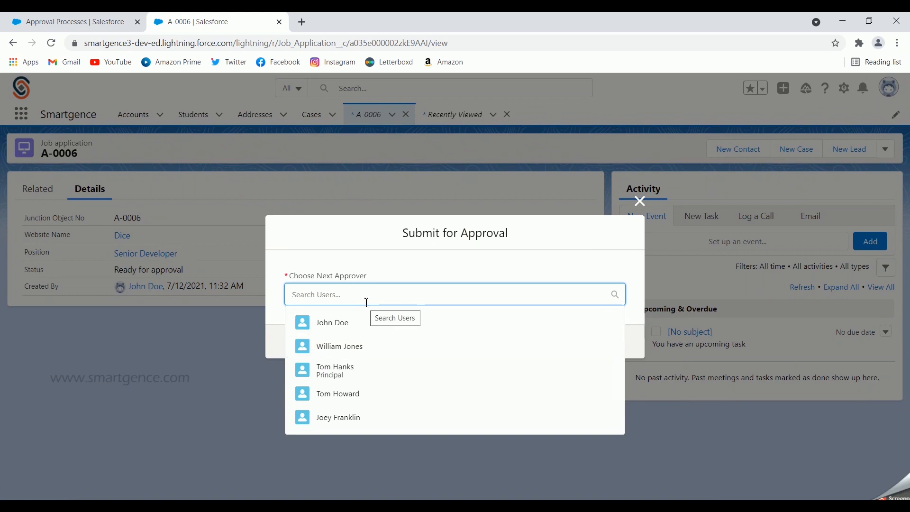
Choose the second suggested user as the next approver and submit the approval request.
click(52, 22)
scroll(639, 368, down, 1)
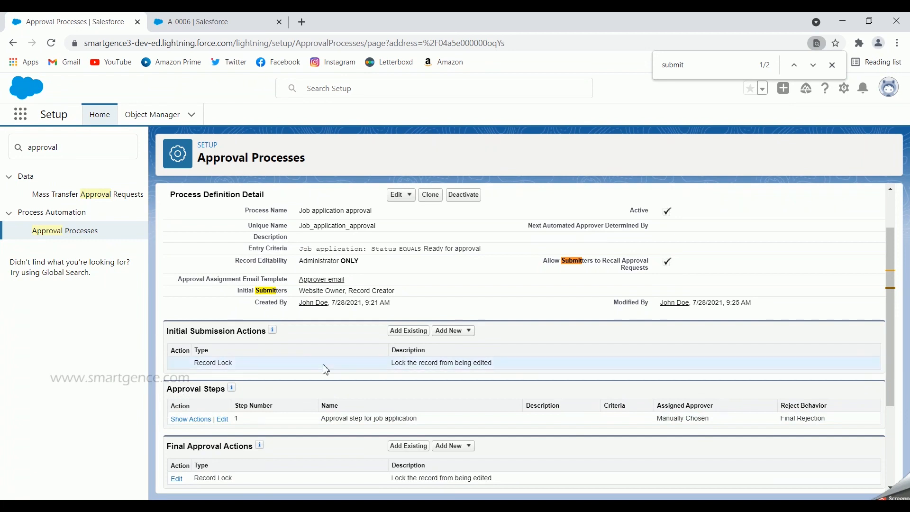
scroll(321, 368, up, 1)
click(212, 24)
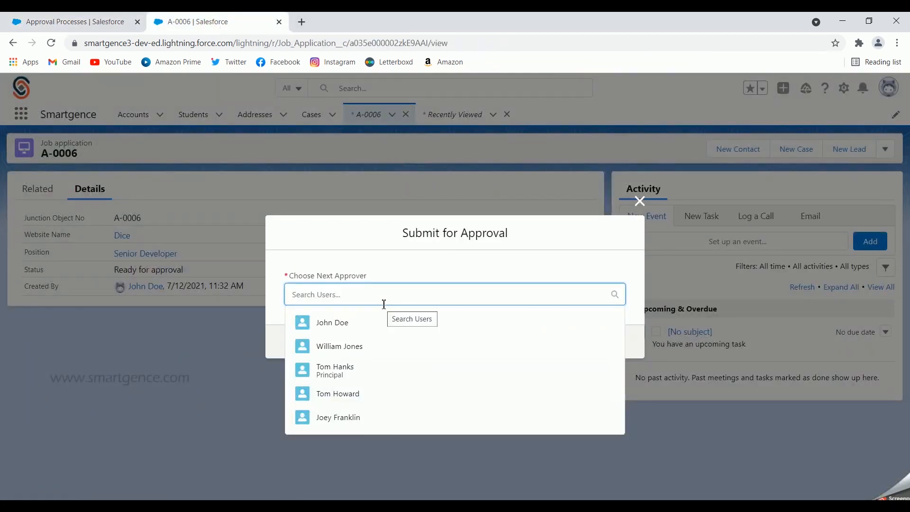
click(339, 355)
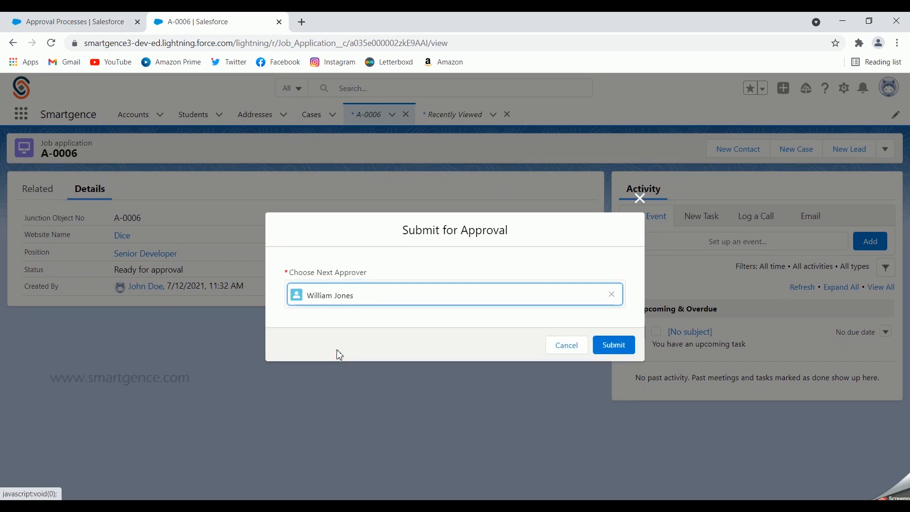
click(624, 343)
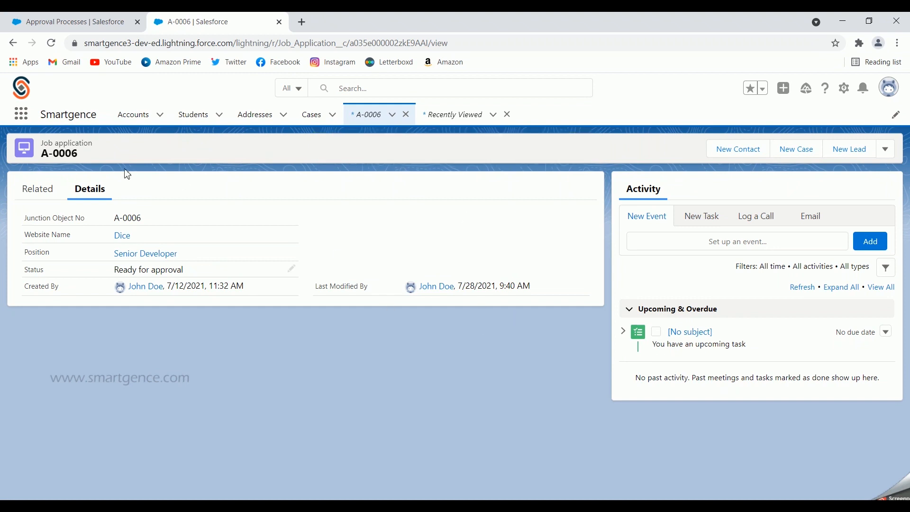
Check the status of the approval step in the related Approval History of job application A-0006.
click(37, 194)
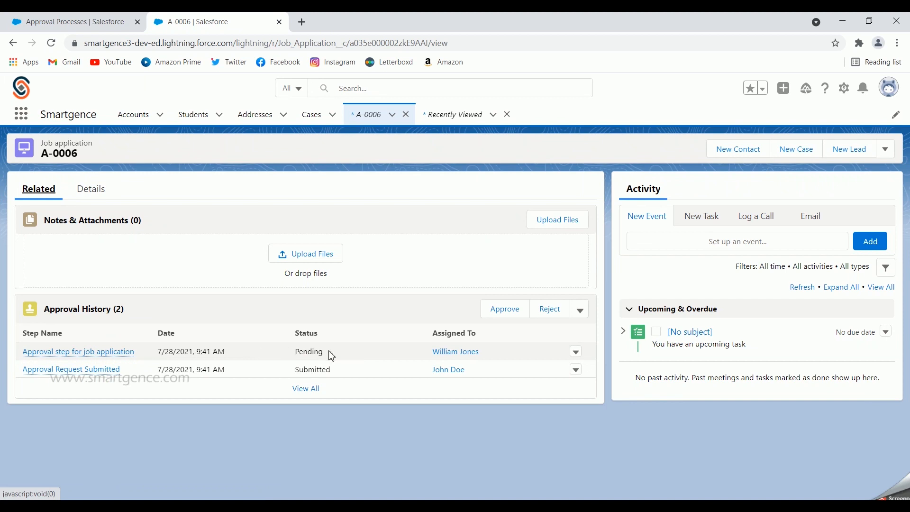
drag(295, 358, 325, 356)
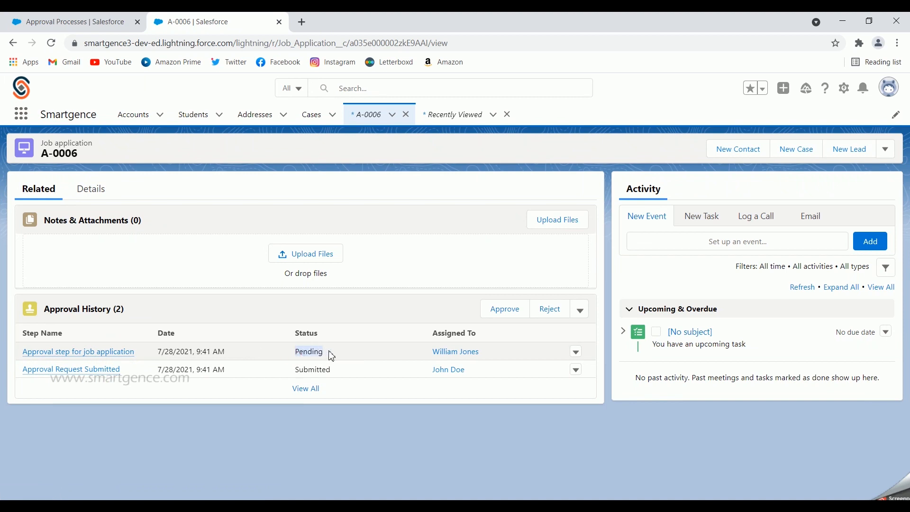
click(420, 419)
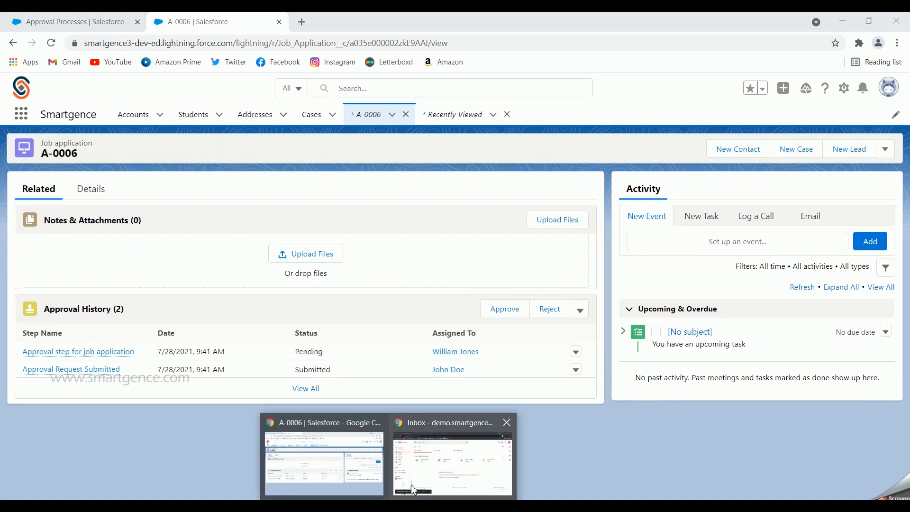
Switch to the Gmail window, refresh the inbox and open the "Approval required" email.
click(417, 474)
click(51, 42)
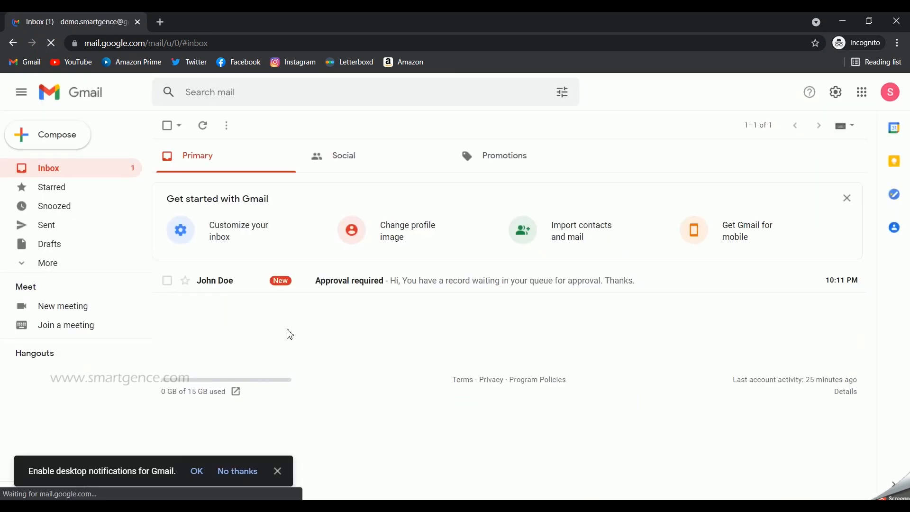
click(388, 286)
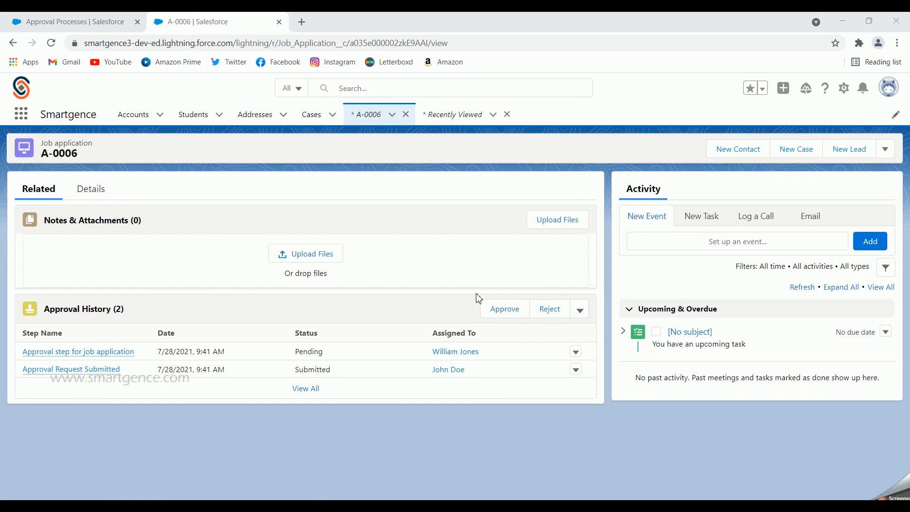
Look at the additional actions available for the pending request in the Approval History of job application A-0006.
click(581, 311)
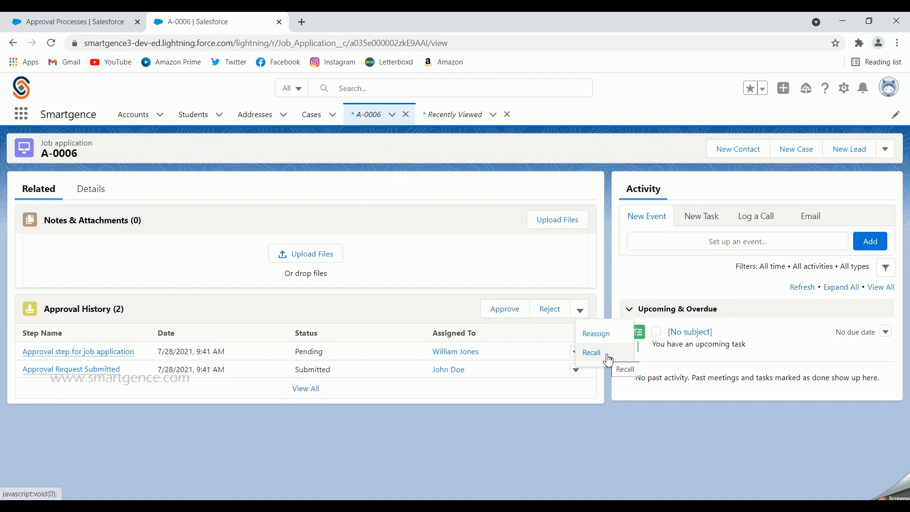
click(450, 313)
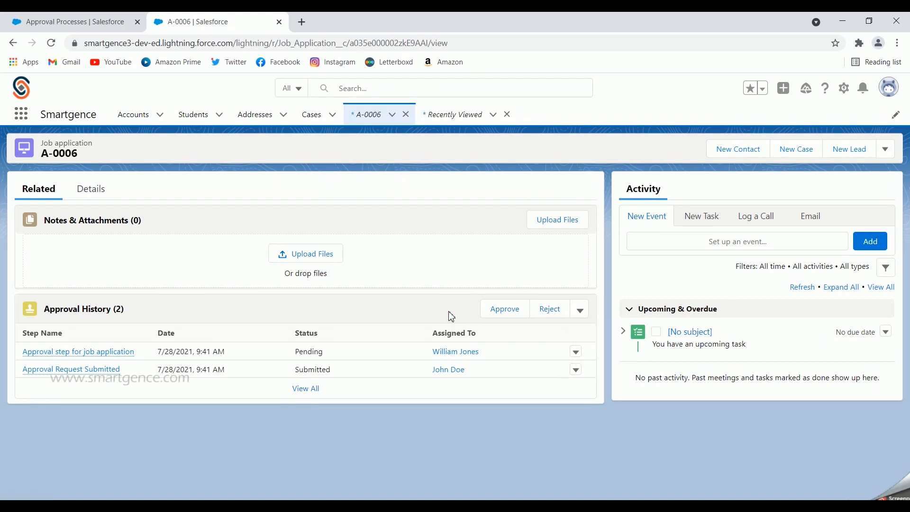
In a duplicate of the Approval Processes browser tab, find the assigned approver's user record and log in as that user.
click(106, 26)
right_click(104, 24)
click(152, 118)
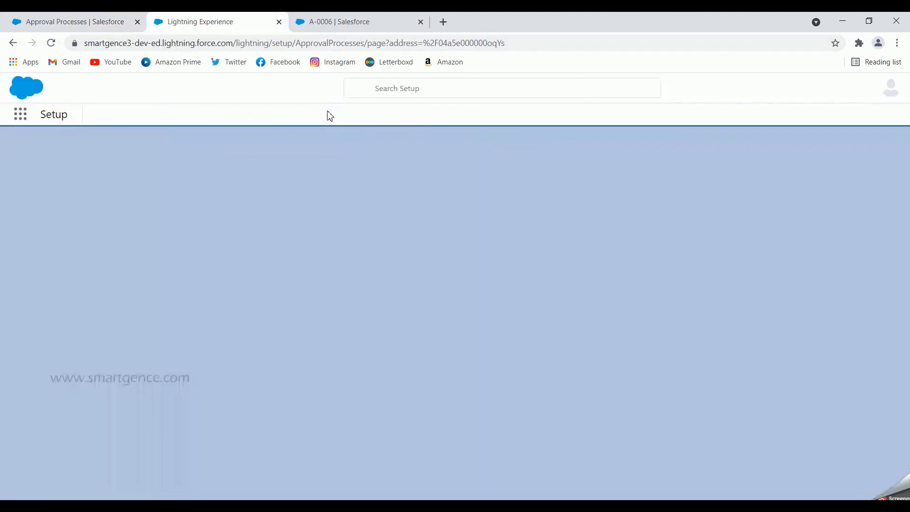
click(364, 93)
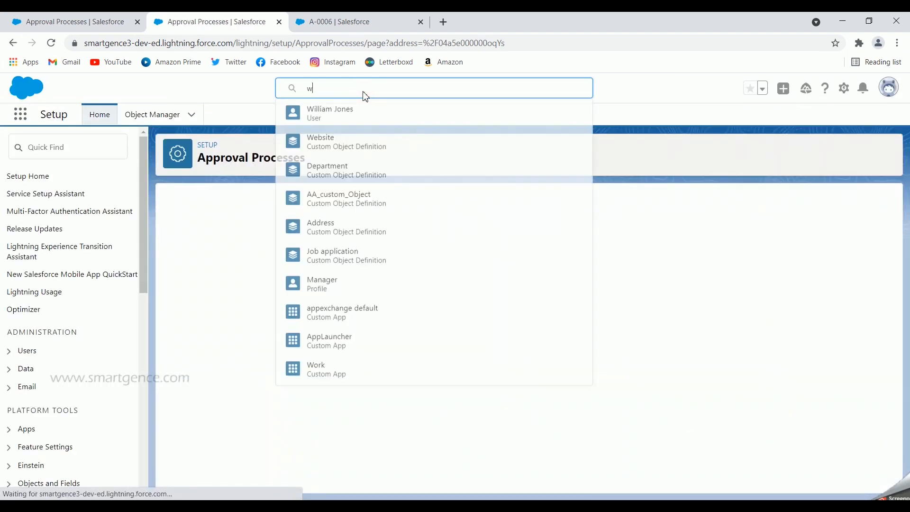
text(willi)
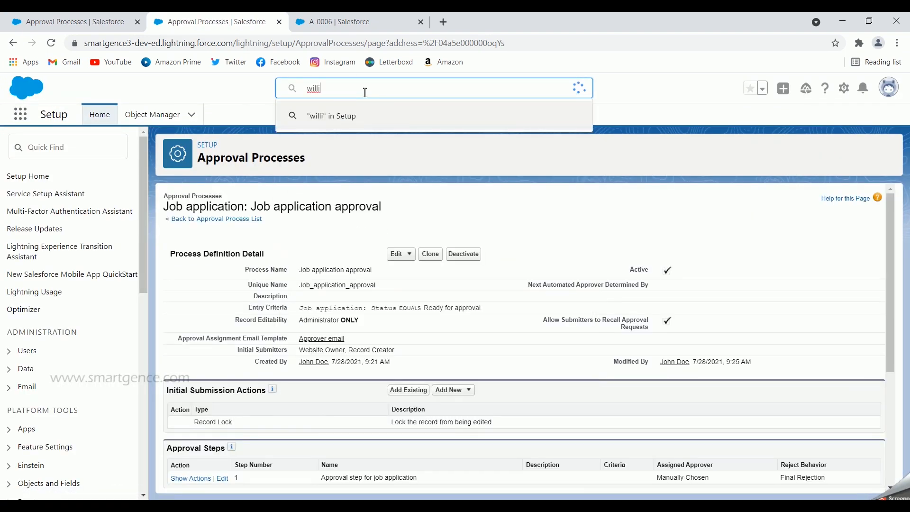
click(339, 141)
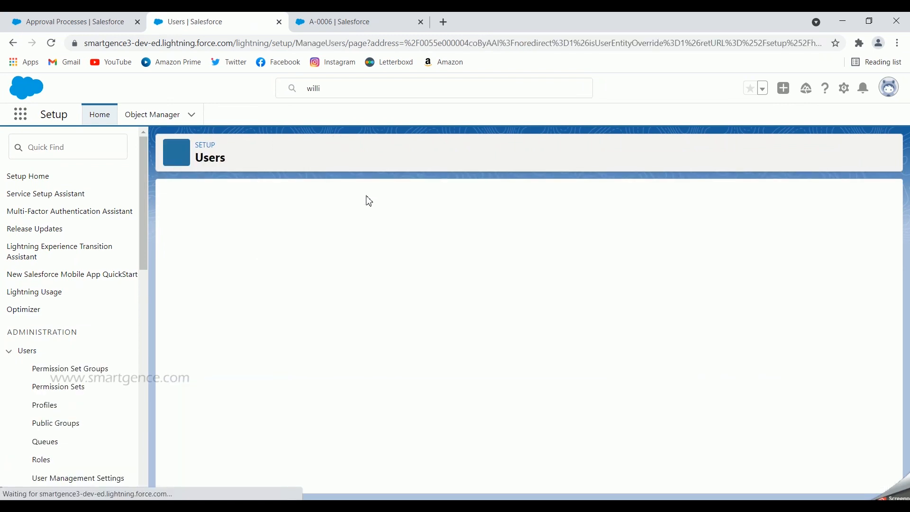
click(507, 249)
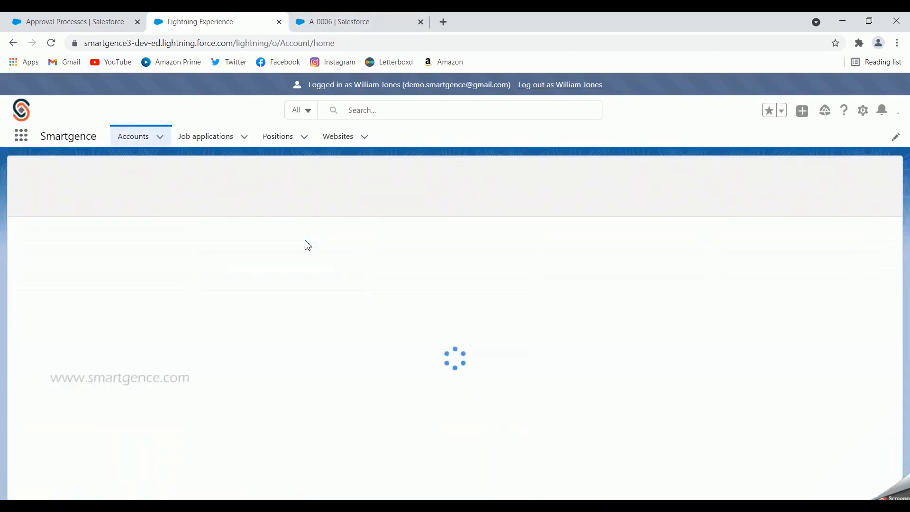
Open job application A-0006 from the All list view of job applications and show its related Approval History.
click(205, 142)
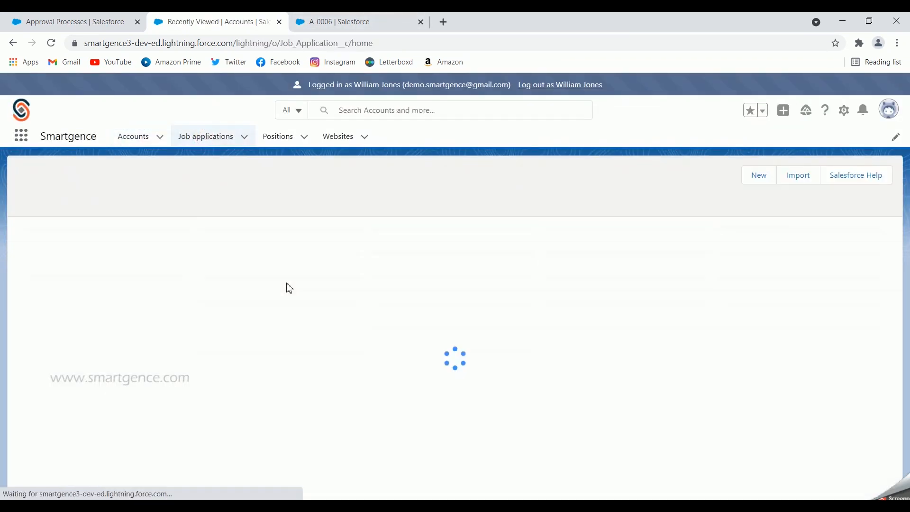
click(118, 184)
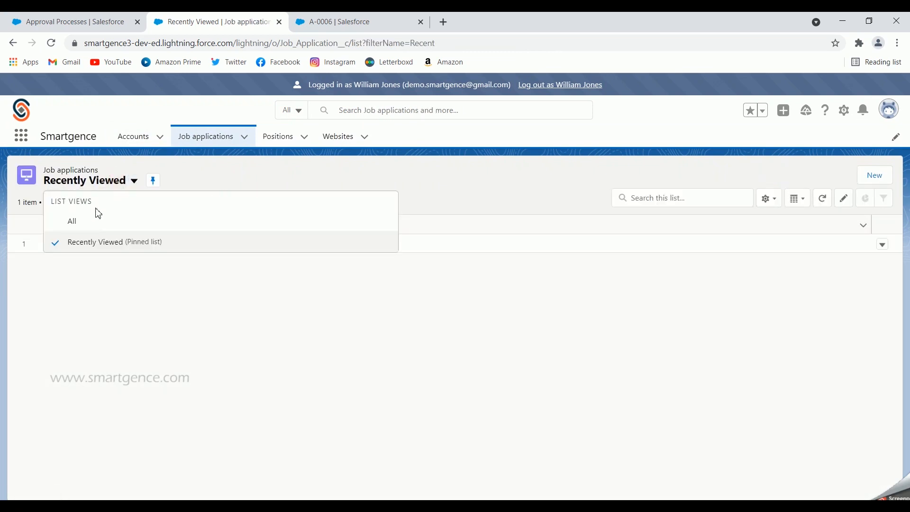
click(85, 221)
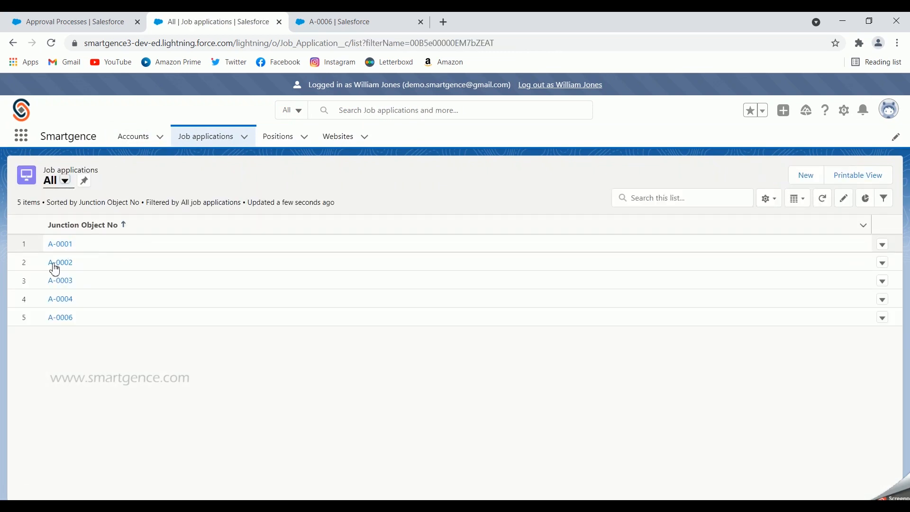
click(63, 318)
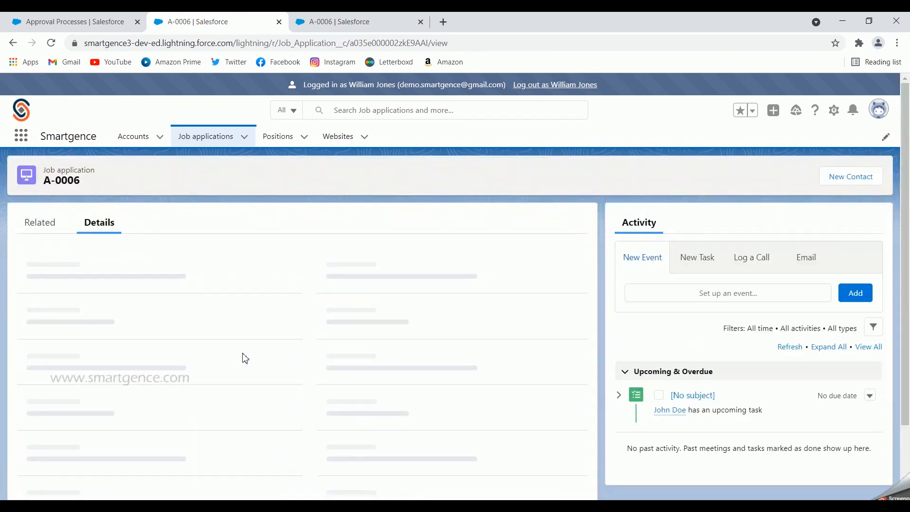
click(41, 223)
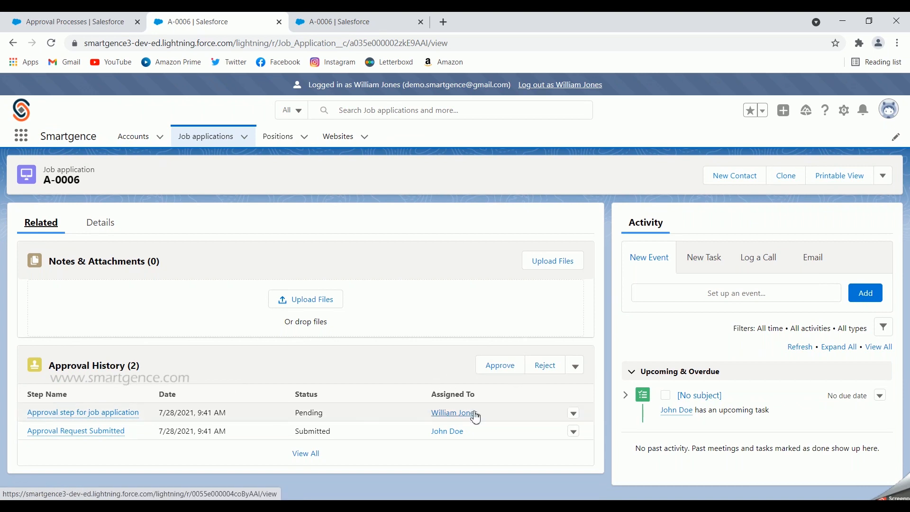
Open the pending approval step for the job application and approve it with the comment "Approved".
click(102, 413)
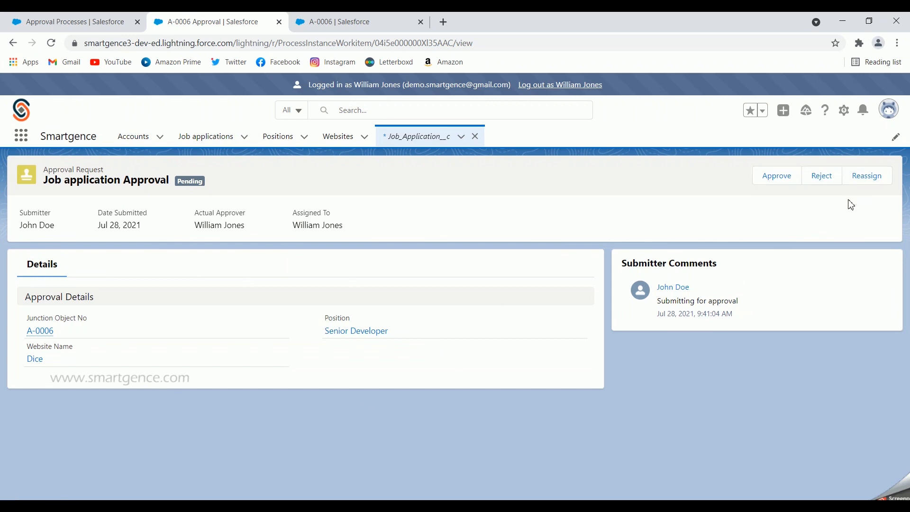
click(777, 179)
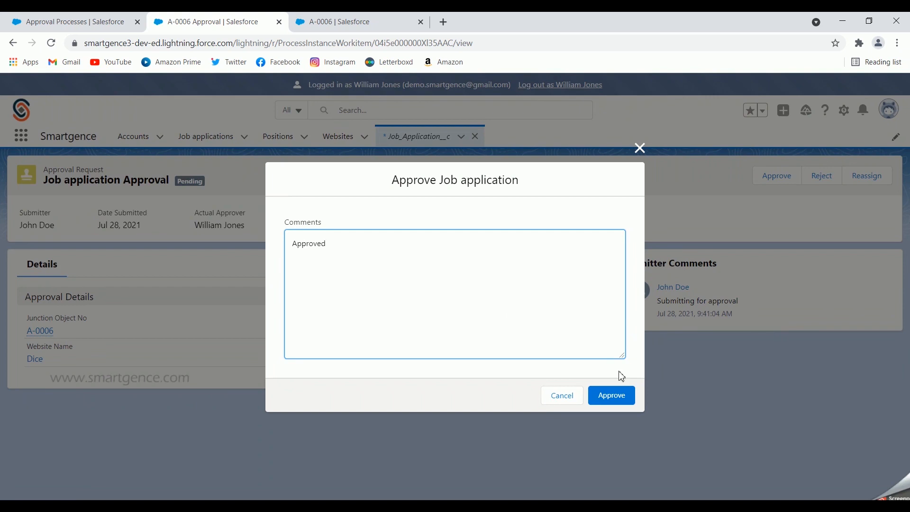
click(624, 396)
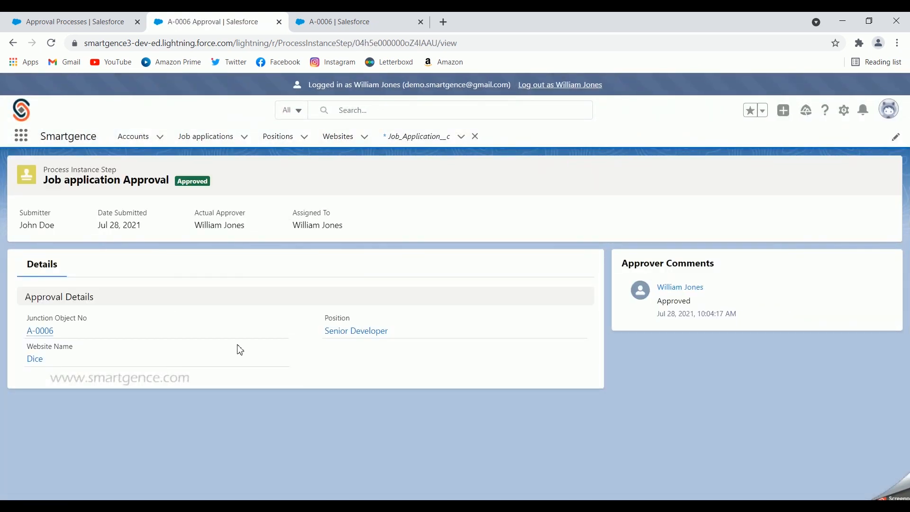
Return to job application A-0006 and check the Status field in its details.
click(39, 331)
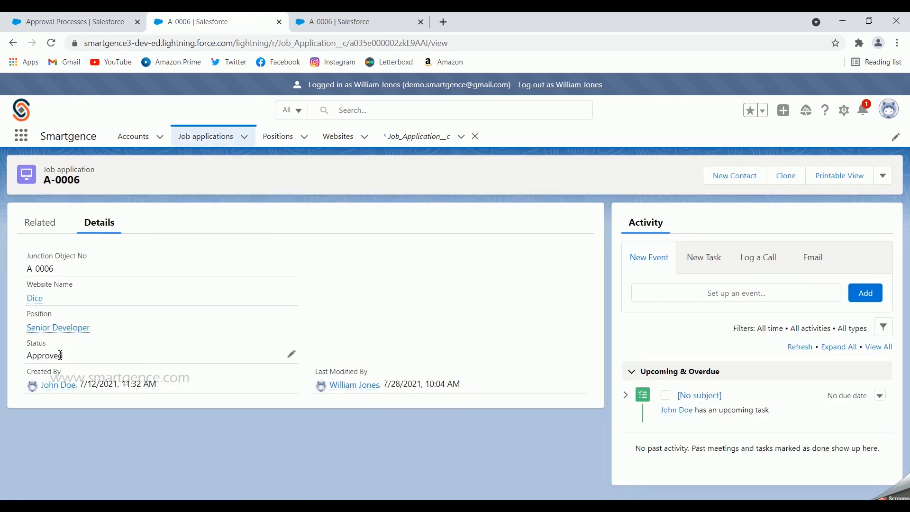
drag(27, 361, 72, 365)
click(349, 333)
Review the Job application approval process definition in Setup, including its submission, approval, rejection and recall actions.
click(21, 21)
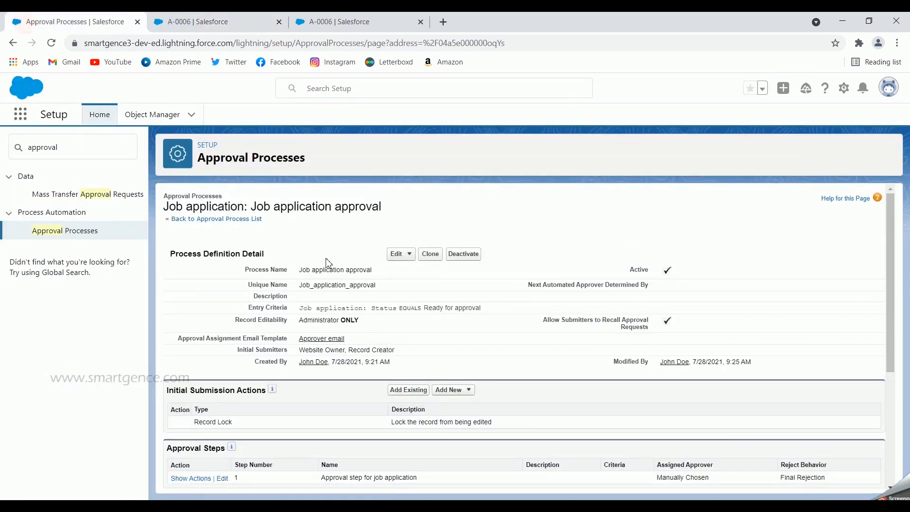
scroll(363, 330, down, 4)
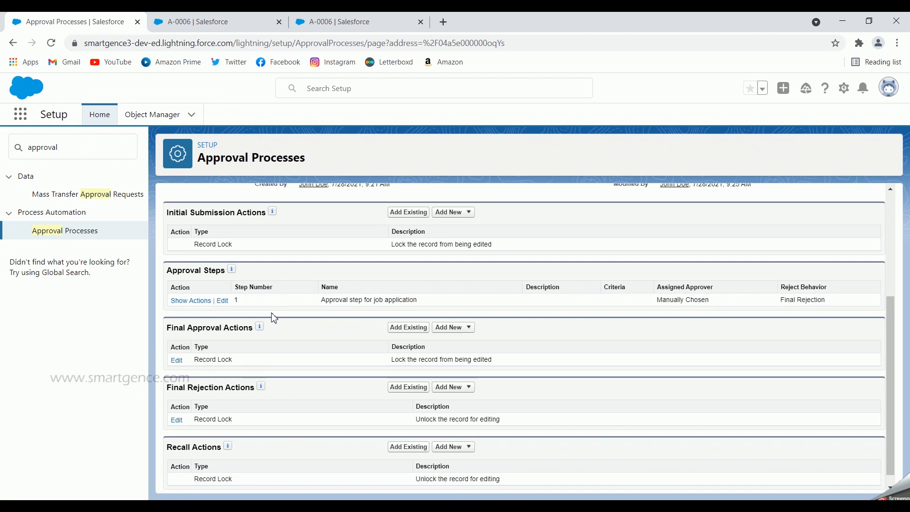
scroll(304, 315, up, 1)
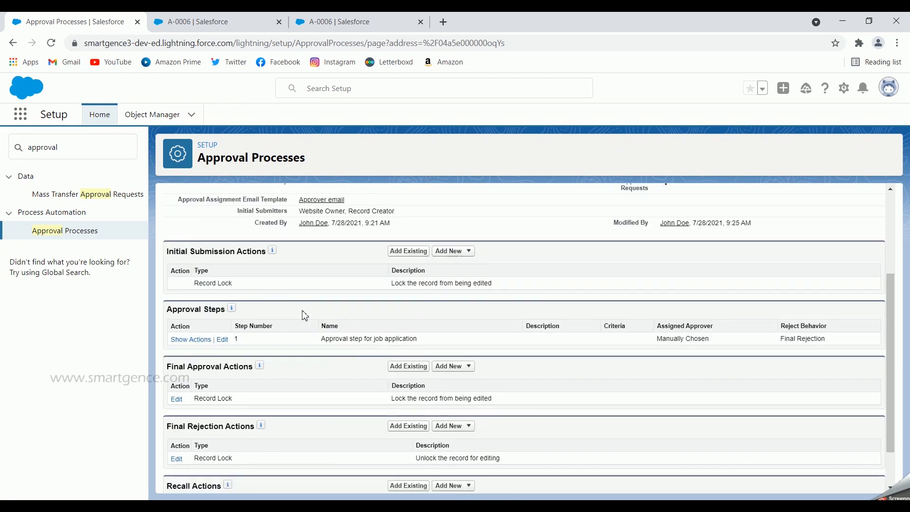
scroll(305, 315, up, 1)
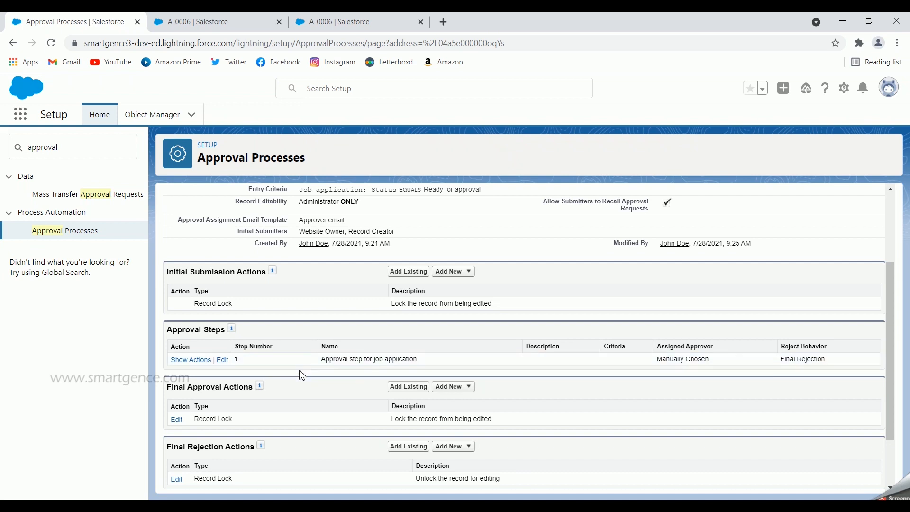
scroll(302, 375, up, 3)
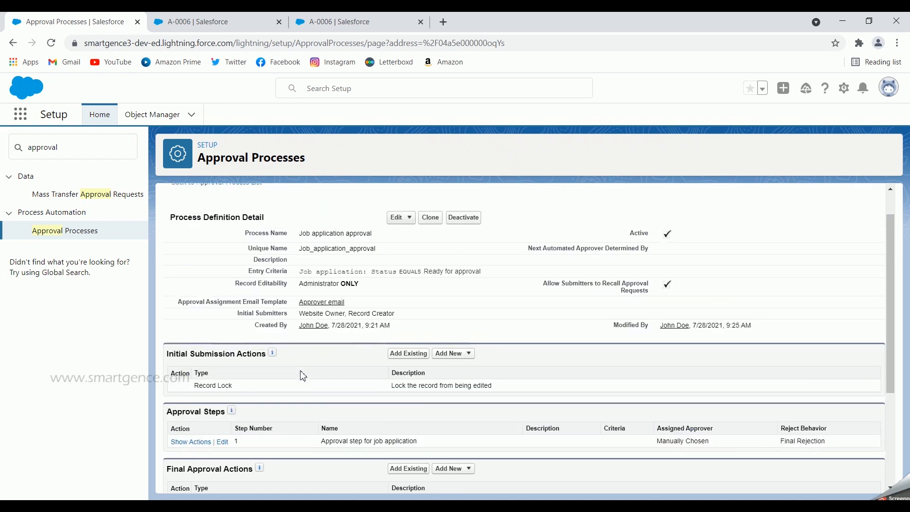